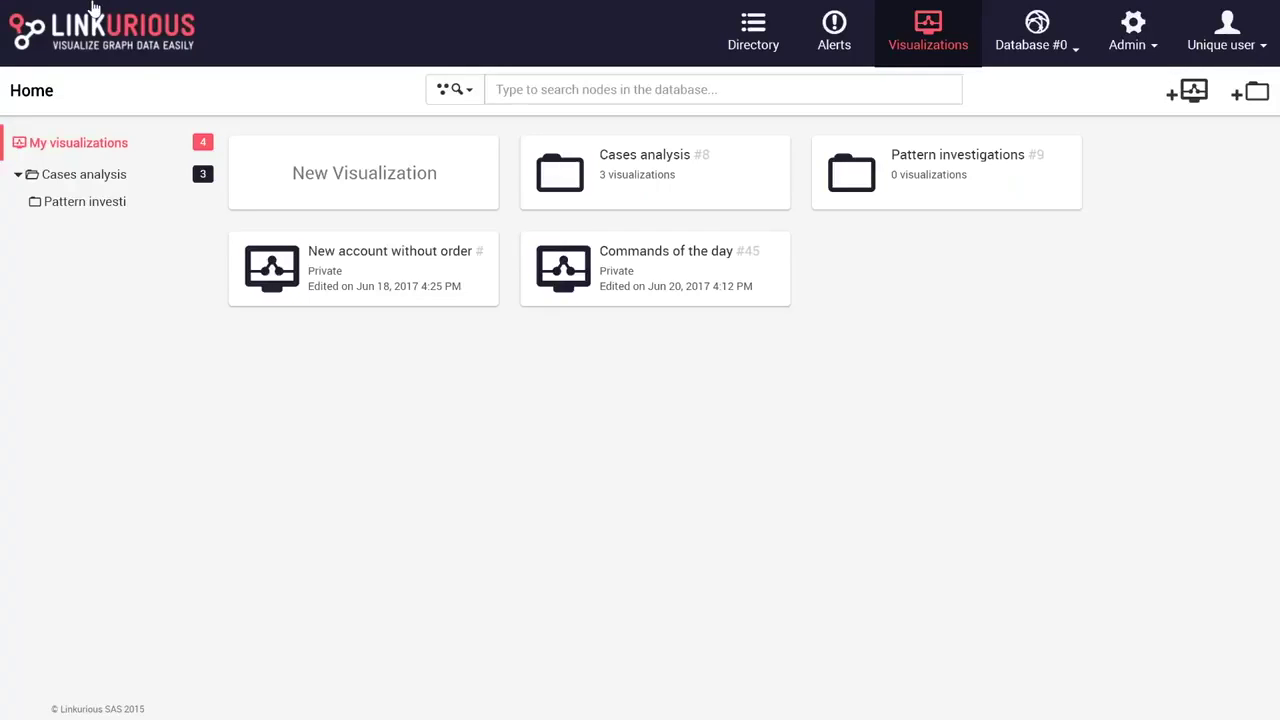
Step: Search the database for 'abe' and open the matching email node in a new visualization
{"action": "left_click", "coordinate": [740, 79]}
{"action": "type", "text": "ab"}
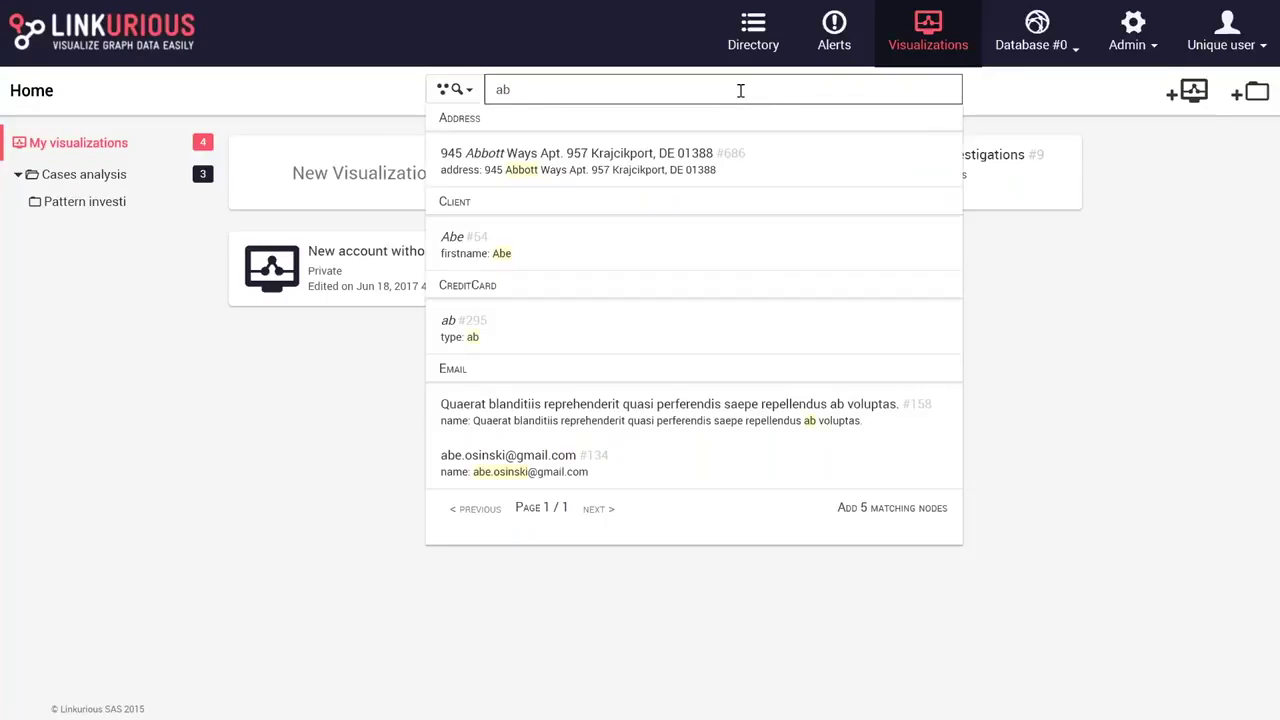
{"action": "type", "text": "e"}
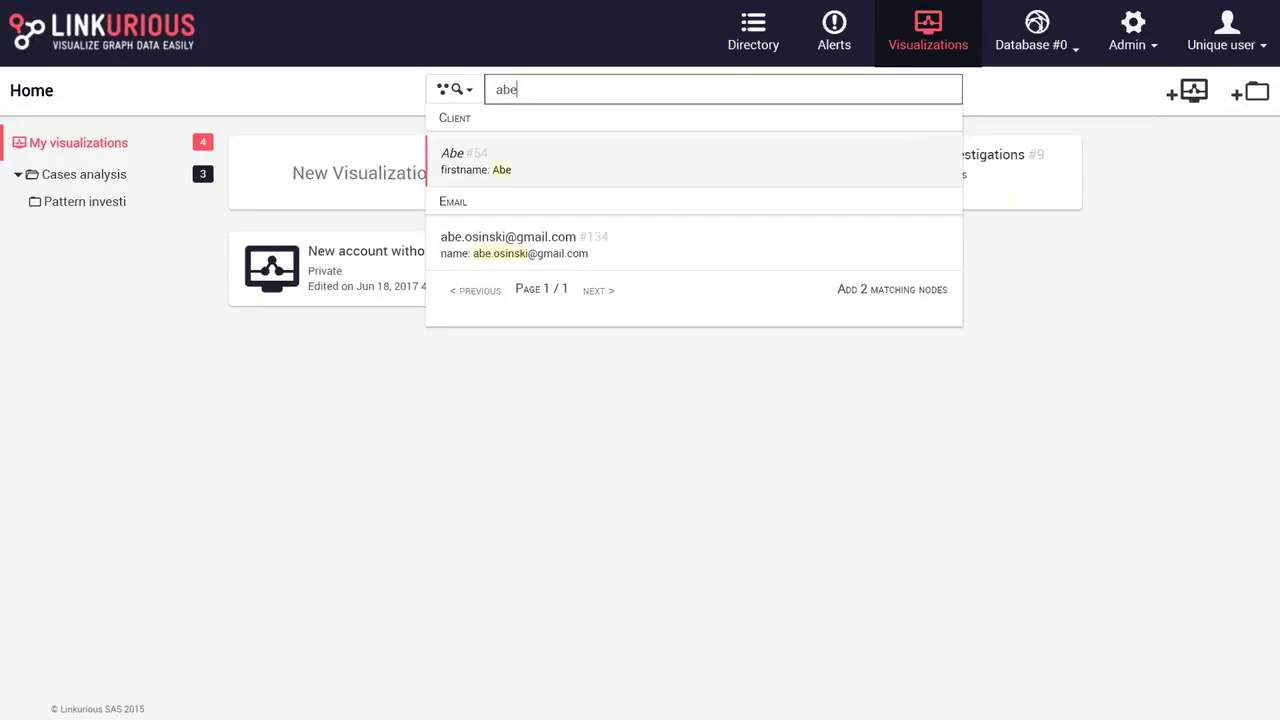
{"action": "left_click", "coordinate": [512, 257]}
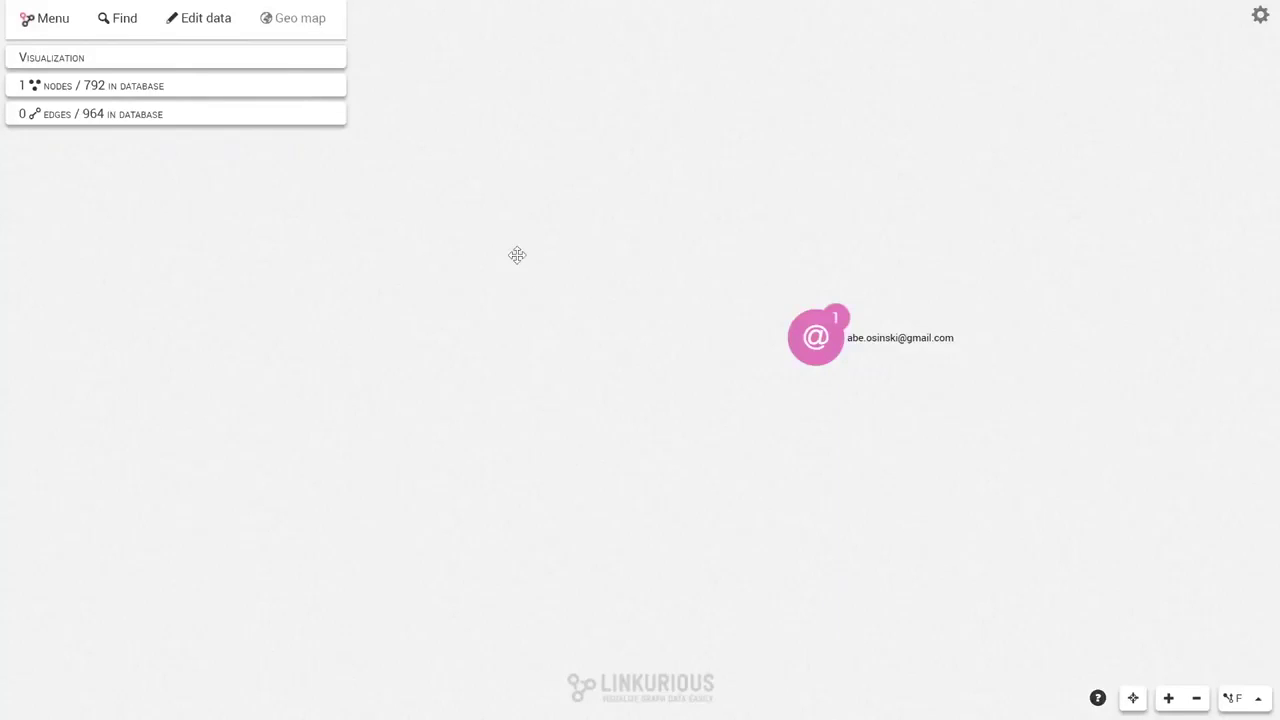
Step: Expand the email node to show its client and linked address, phone, IP and credit-card nodes
{"action": "left_click", "coordinate": [806, 358]}
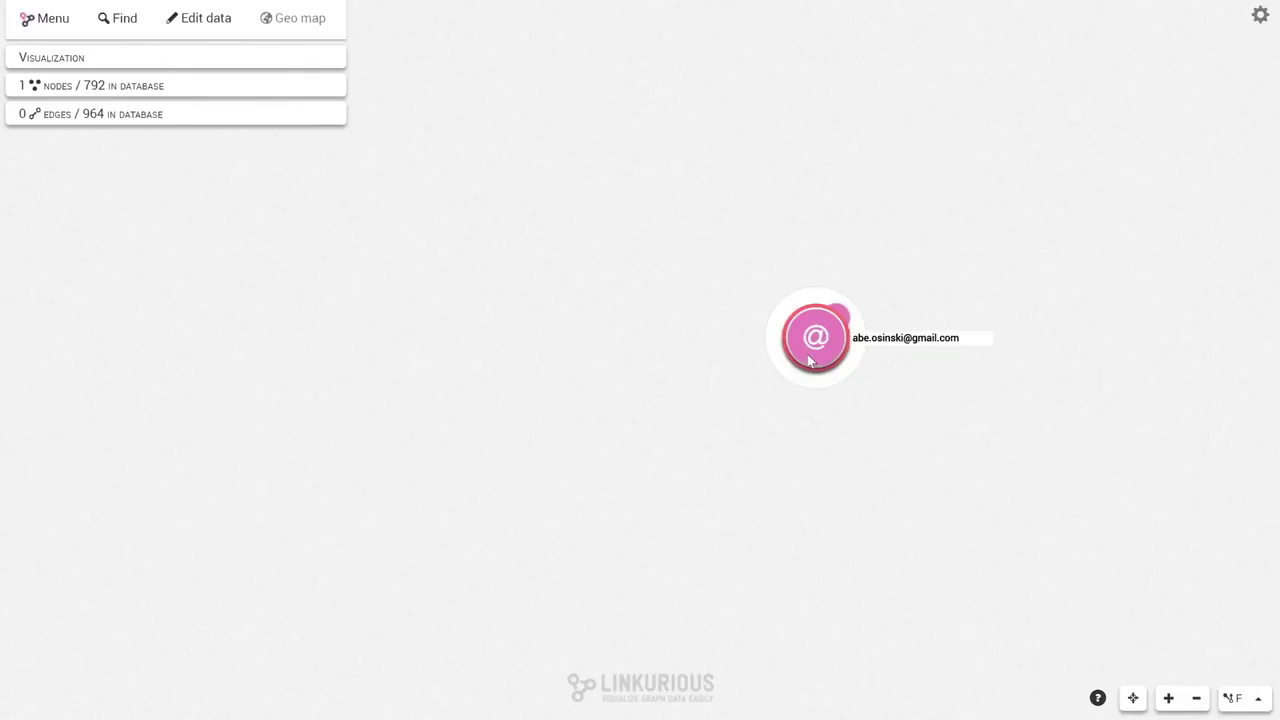
{"action": "double_click", "coordinate": [807, 354]}
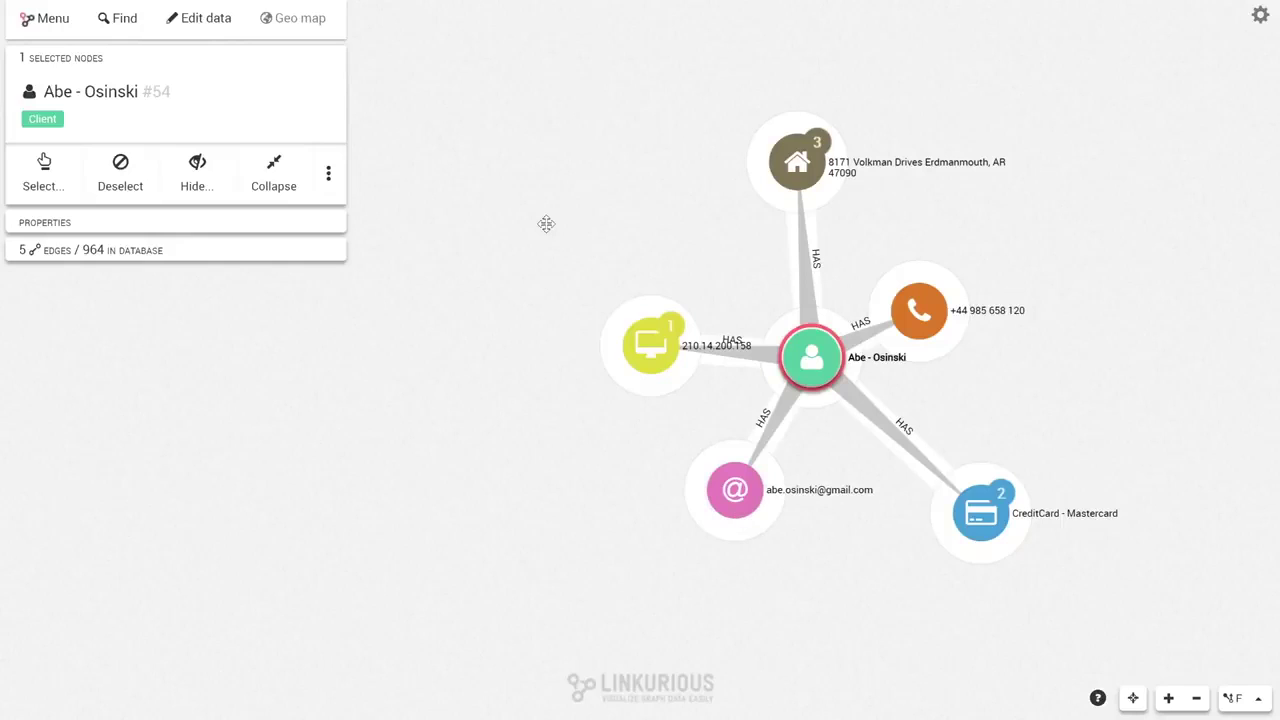
{"action": "left_click", "coordinate": [34, 18]}
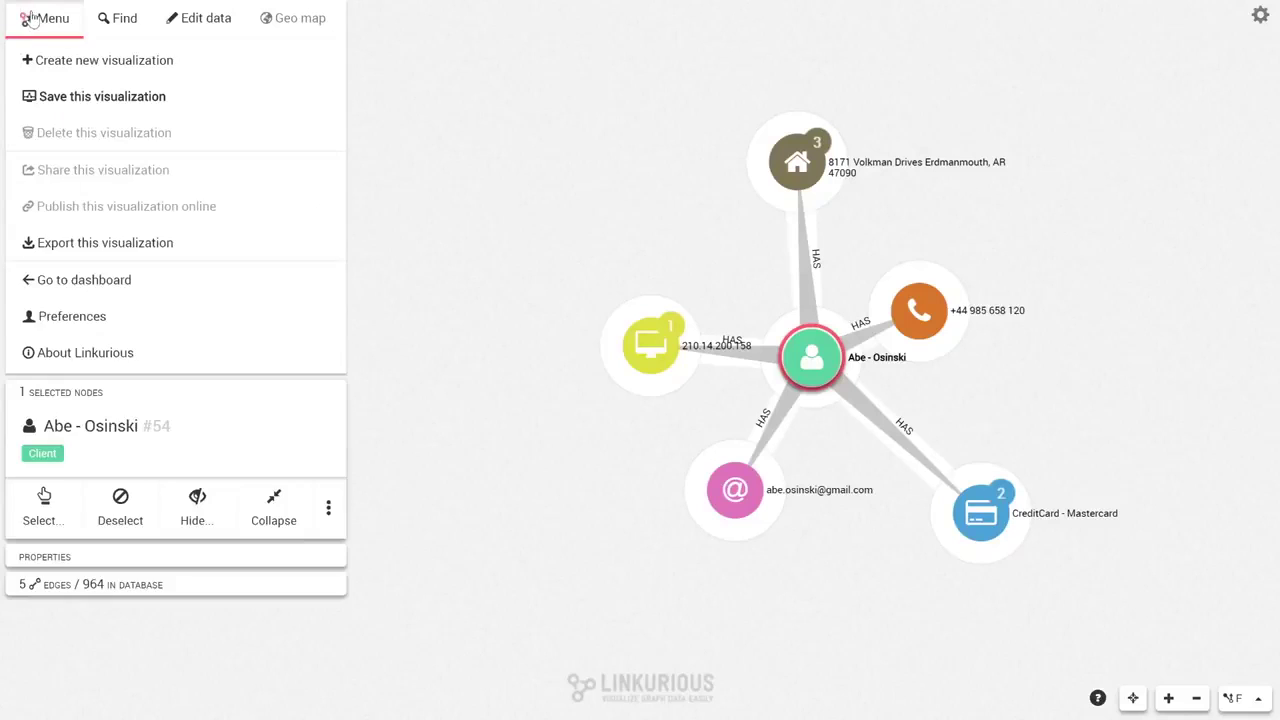
Step: Exit to the dashboard without saving and open the Commands of the day visualization
{"action": "left_click", "coordinate": [100, 281]}
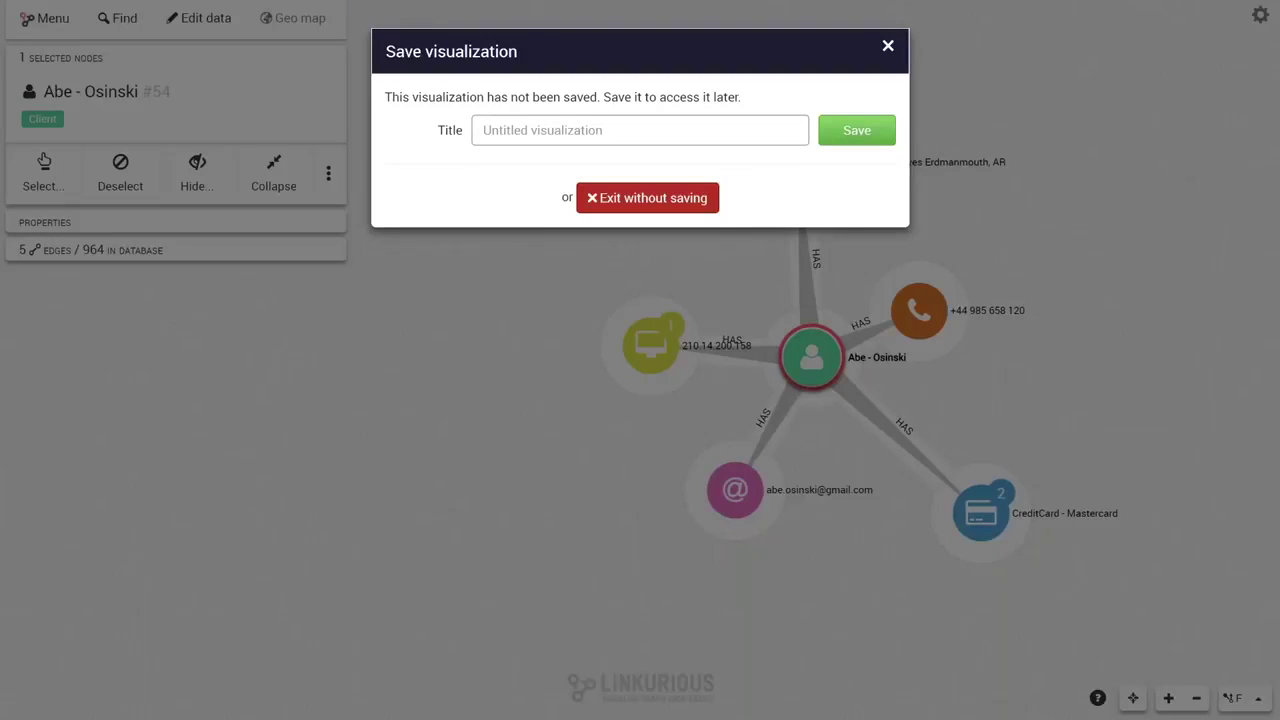
{"action": "left_click", "coordinate": [646, 163]}
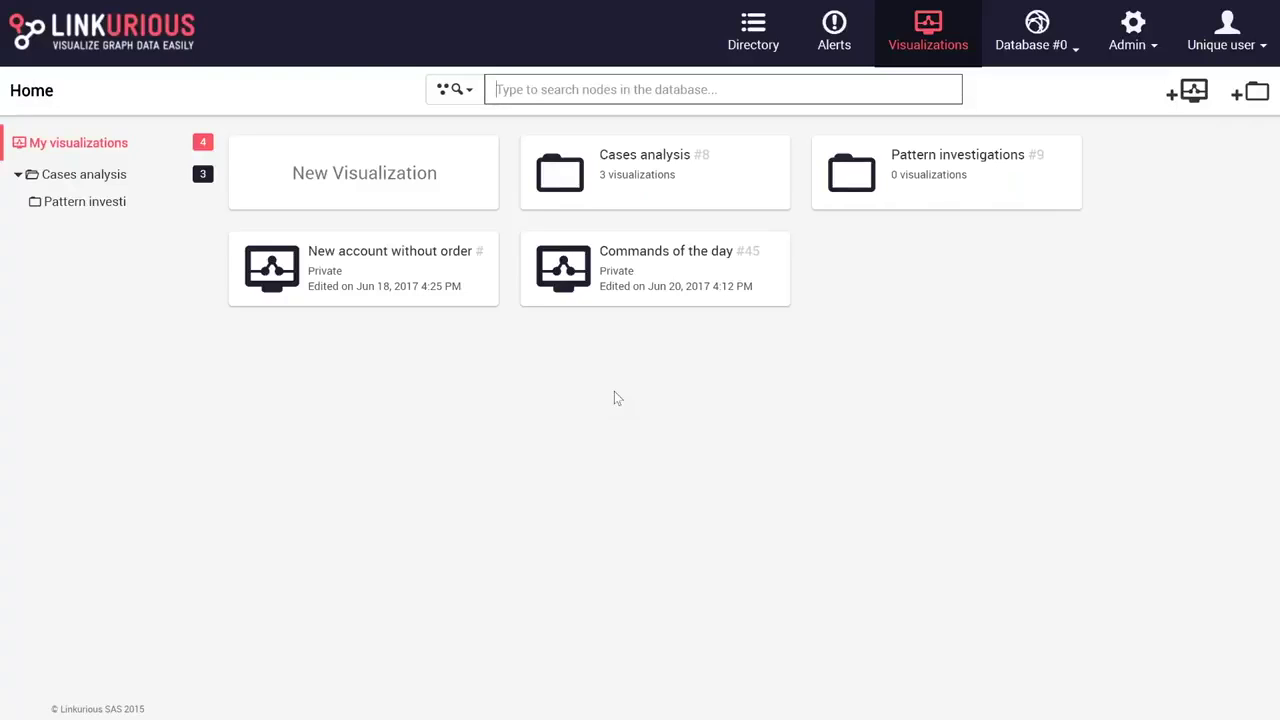
{"action": "left_click", "coordinate": [675, 278]}
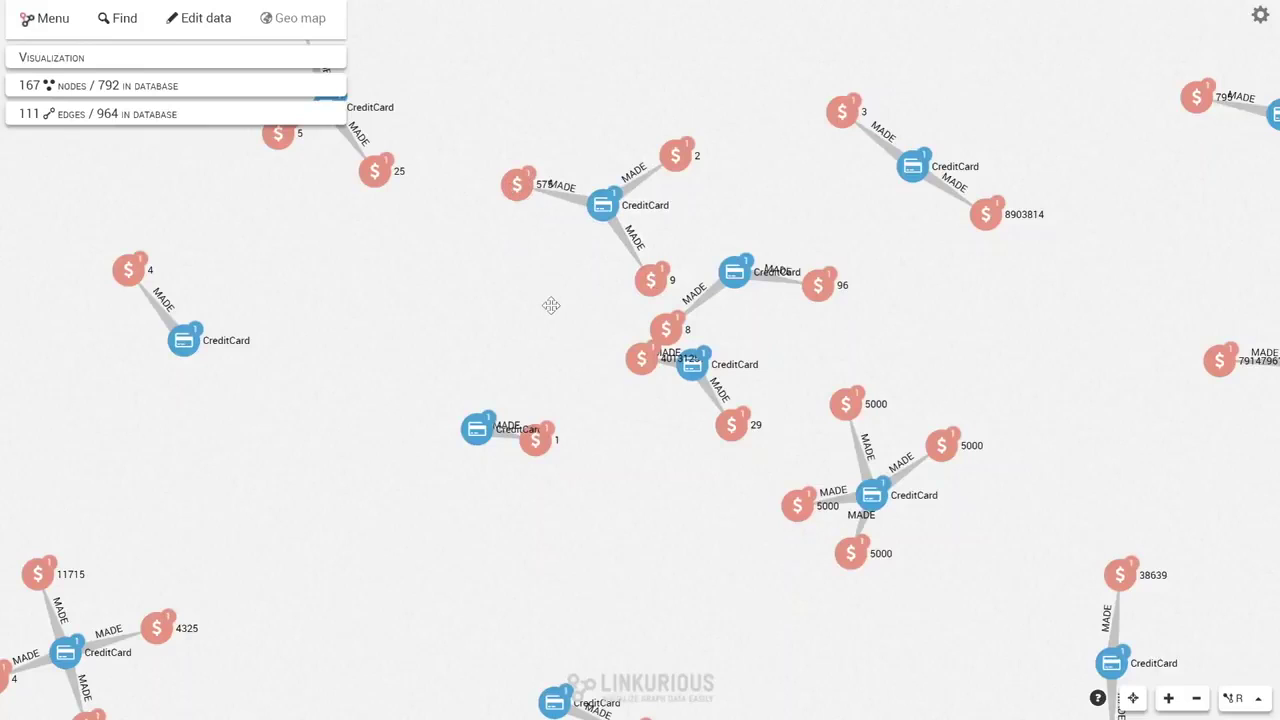
Step: Zoom out on the Commands of the day graph to see its CreditCard-to-transaction clusters
{"action": "scroll", "coordinate": [551, 305], "scroll_direction": "down", "scroll_amount": 1}
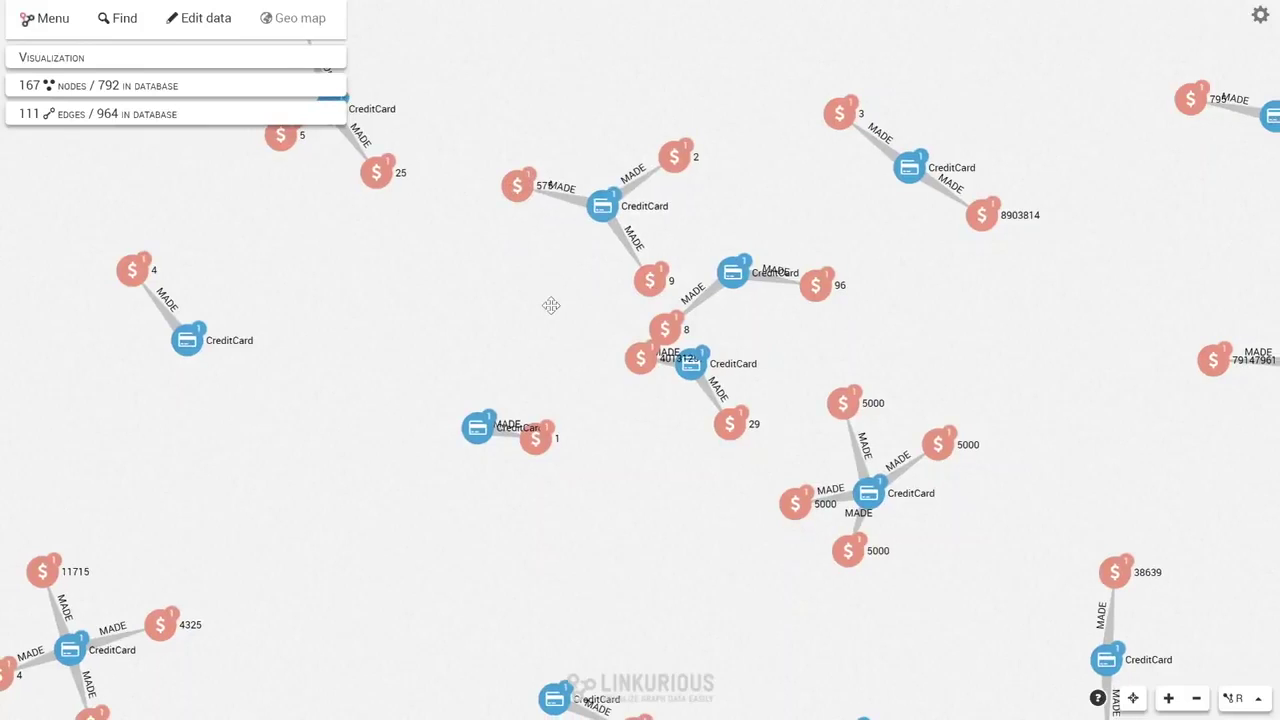
{"action": "scroll", "coordinate": [551, 305], "scroll_direction": "down", "scroll_amount": 2}
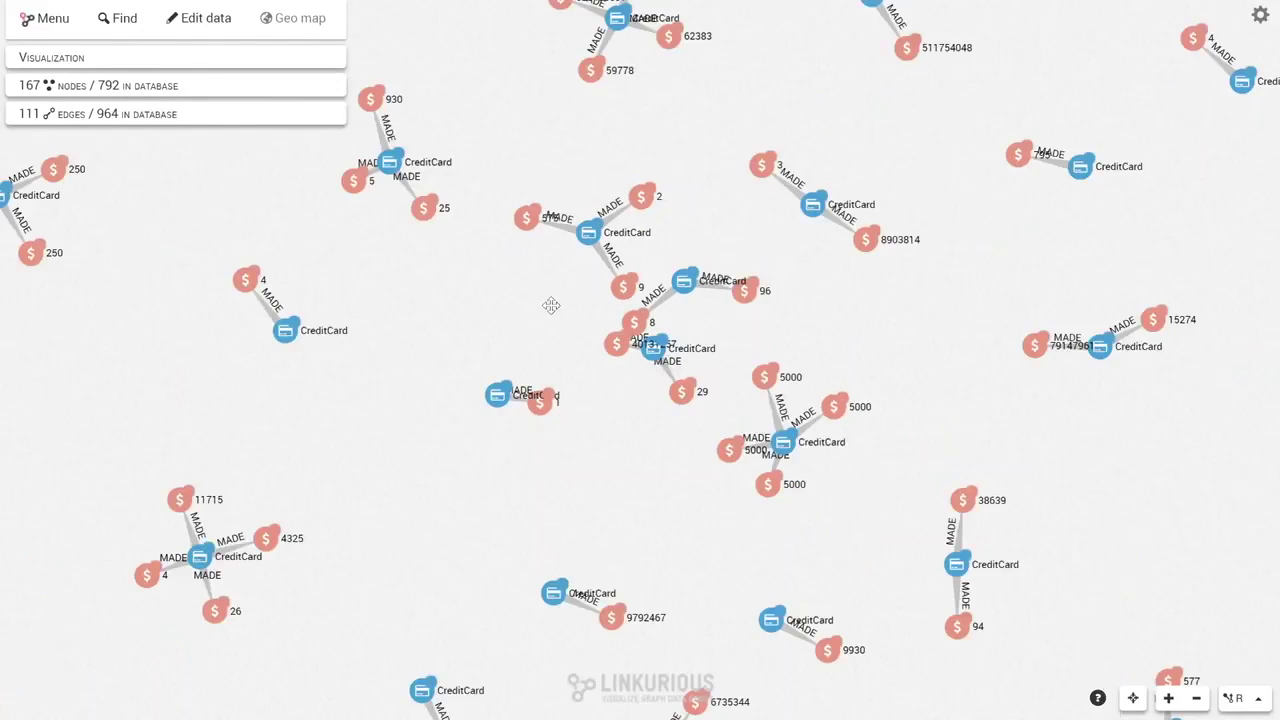
{"action": "scroll", "coordinate": [551, 305], "scroll_direction": "down", "scroll_amount": 1}
{"action": "scroll", "coordinate": [551, 305], "scroll_direction": "down", "scroll_amount": 5}
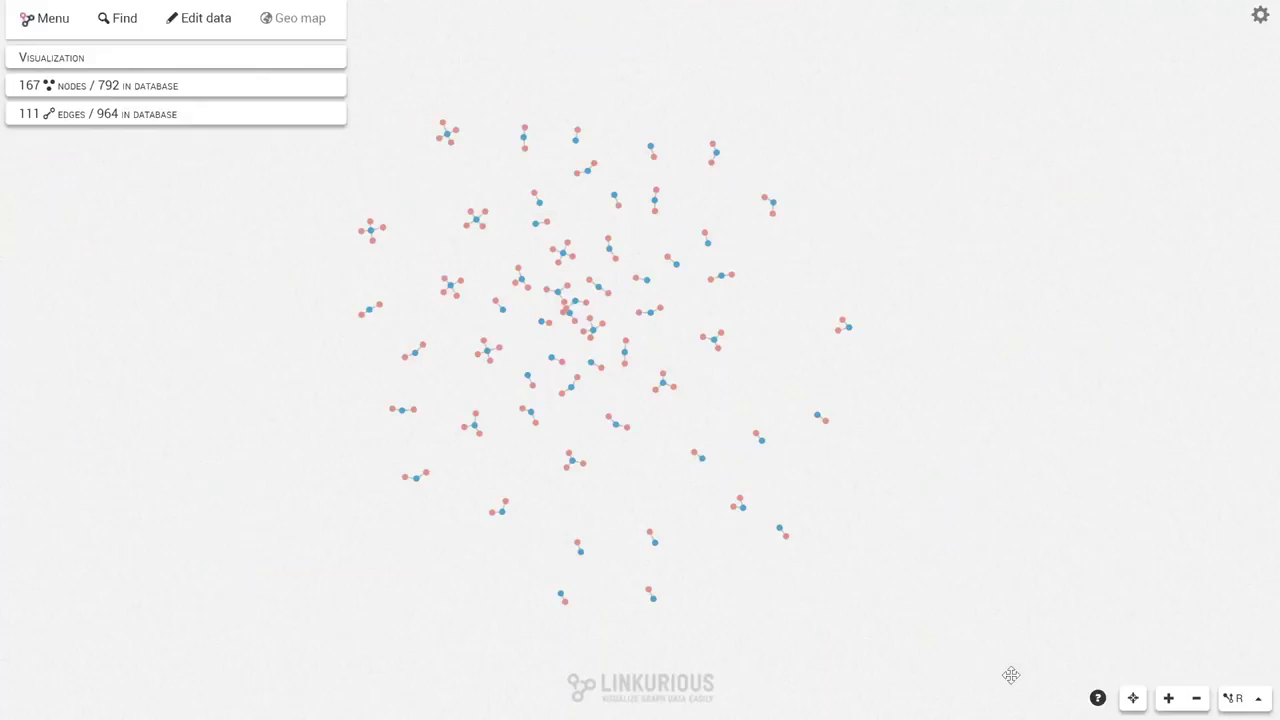
{"action": "left_click", "coordinate": [1254, 702]}
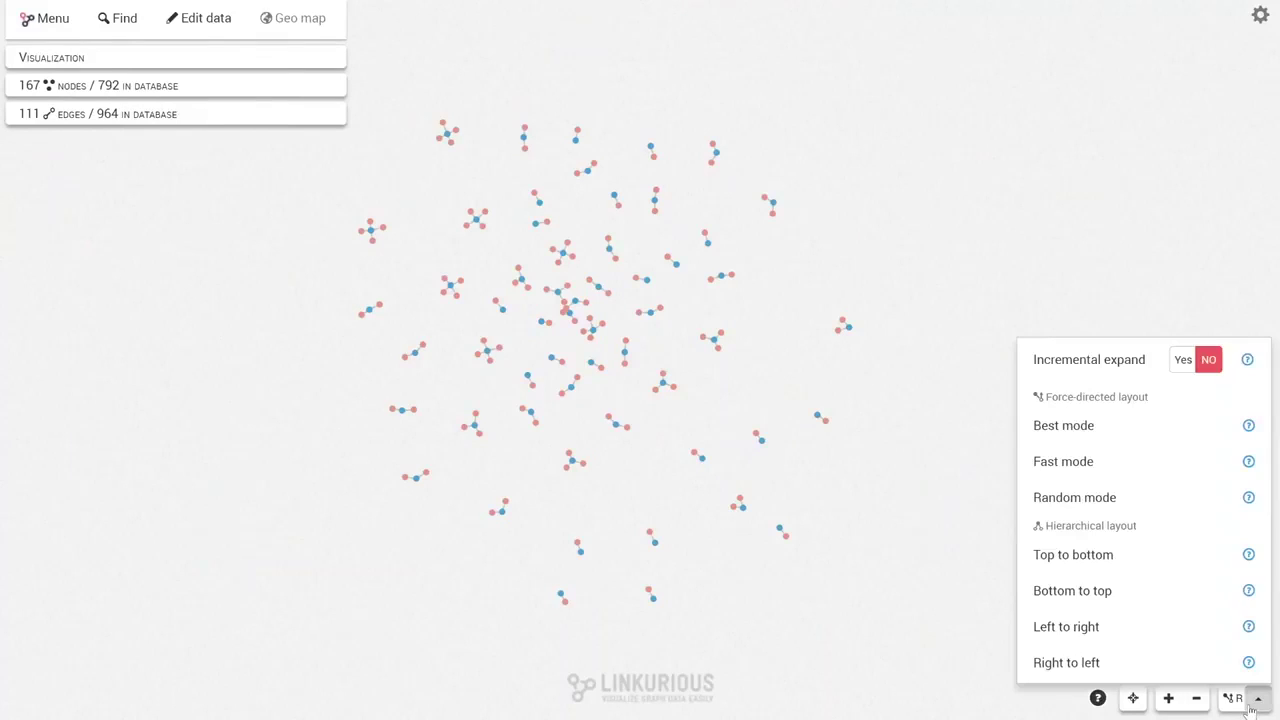
Step: Apply the top-to-bottom hierarchical layout and pan across the CreditCard and transaction rows
{"action": "left_click", "coordinate": [1095, 564]}
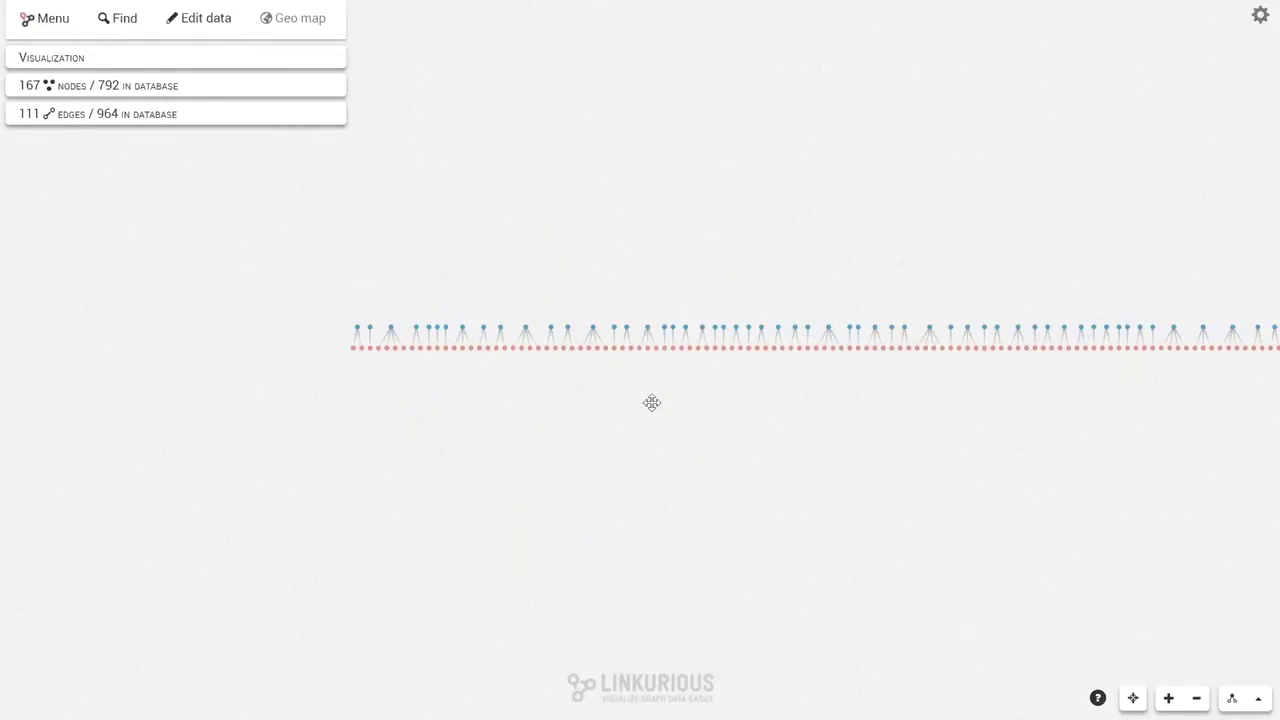
{"action": "scroll", "coordinate": [651, 401], "scroll_direction": "up", "scroll_amount": 5}
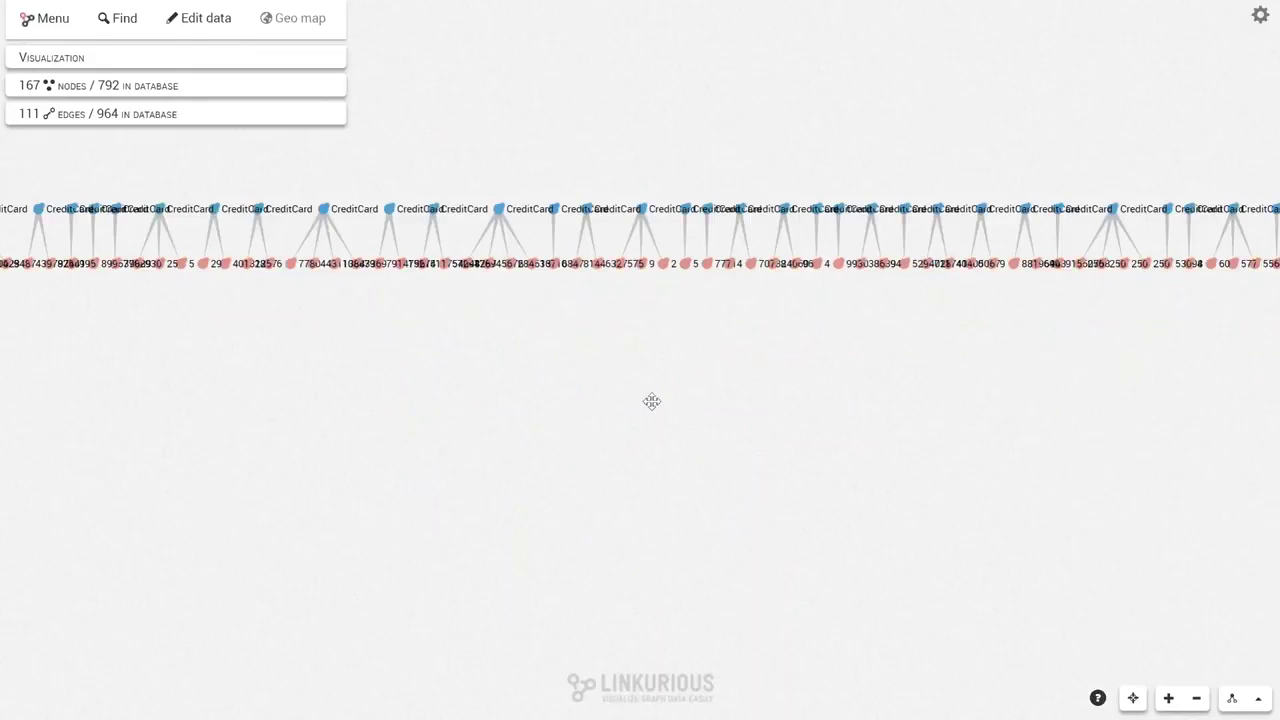
{"action": "scroll", "coordinate": [628, 390], "scroll_direction": "down", "scroll_amount": 3}
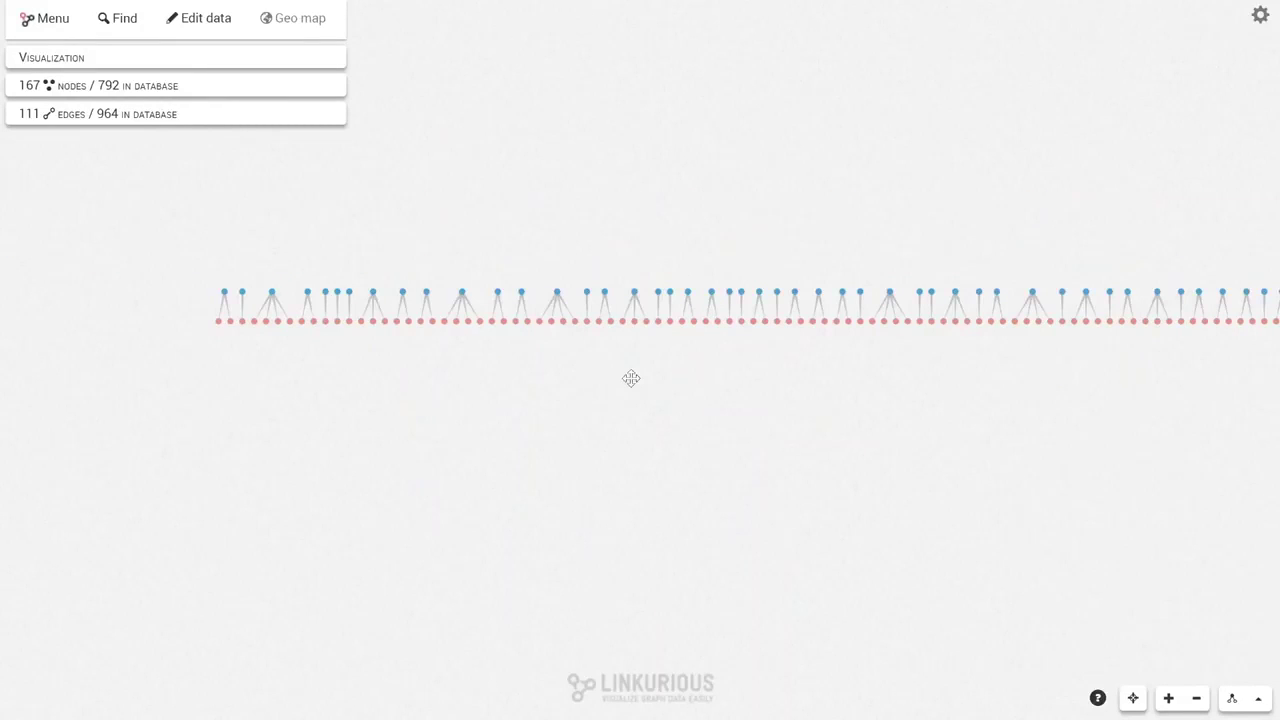
{"action": "left_click_drag", "start_coordinate": [755, 376], "coordinate": [751, 403]}
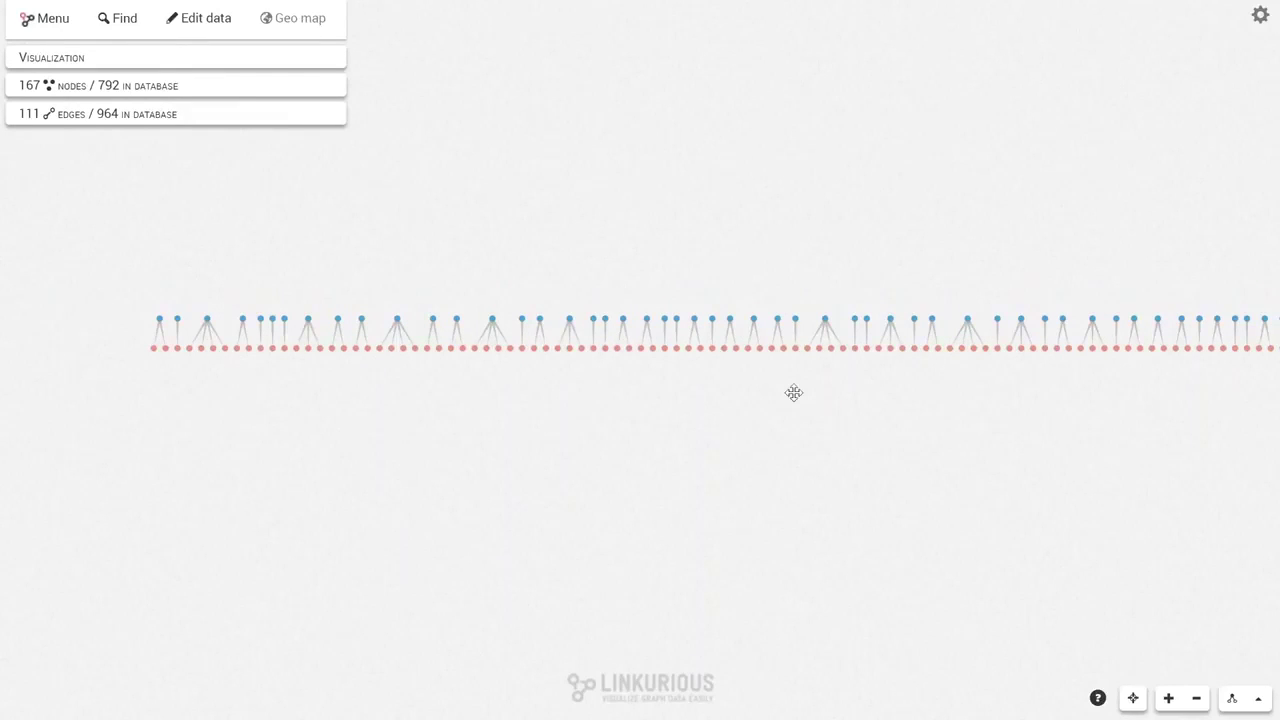
{"action": "left_click_drag", "start_coordinate": [793, 414], "coordinate": [651, 416]}
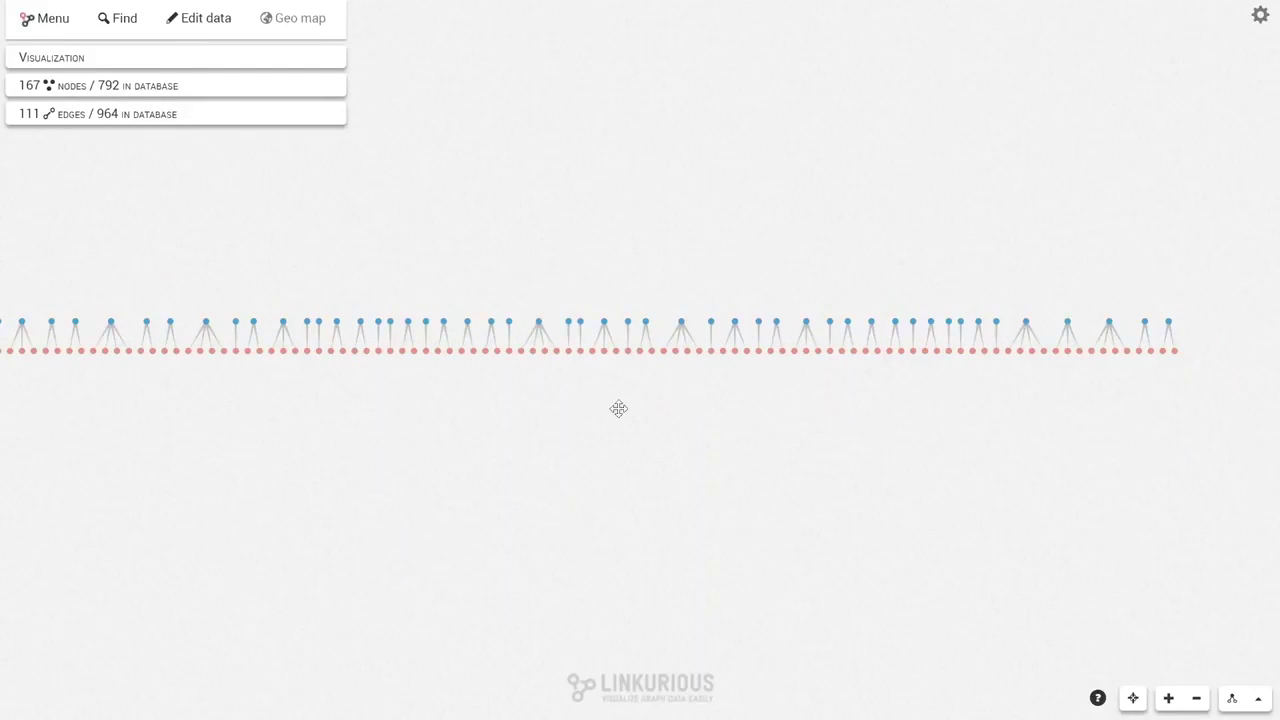
{"action": "left_click_drag", "start_coordinate": [486, 300], "coordinate": [579, 312]}
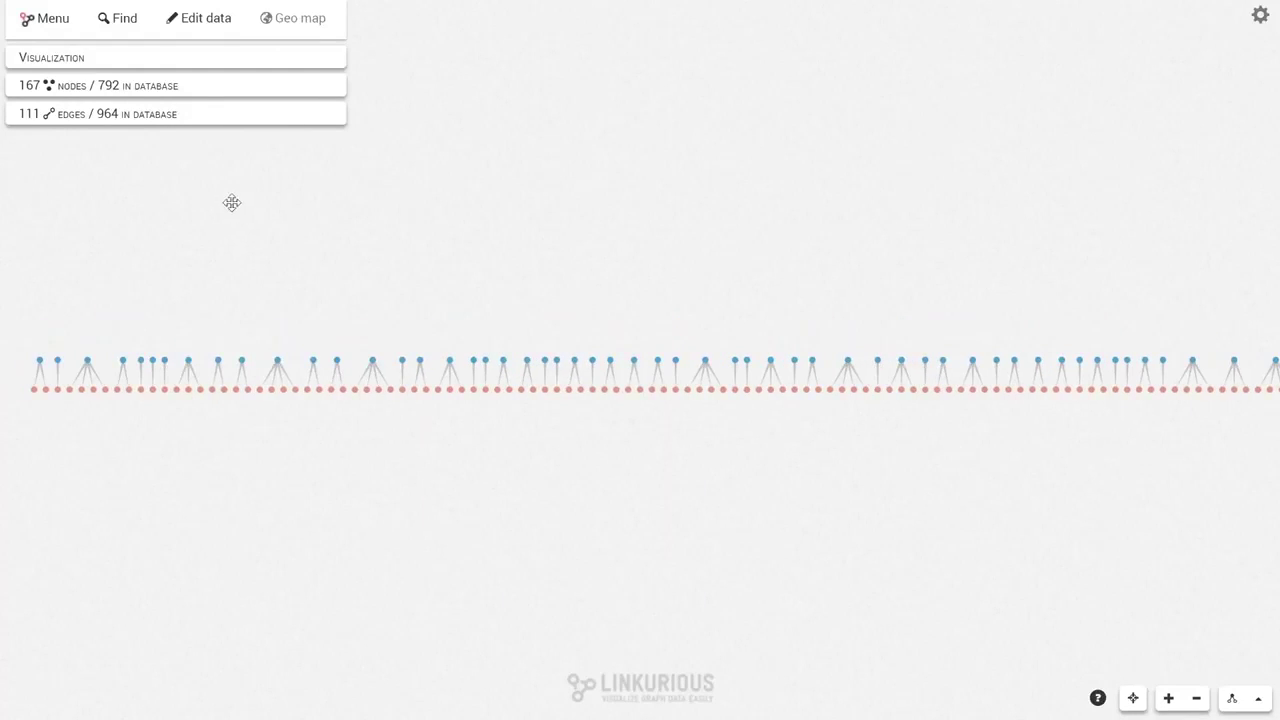
{"action": "left_click", "coordinate": [62, 18]}
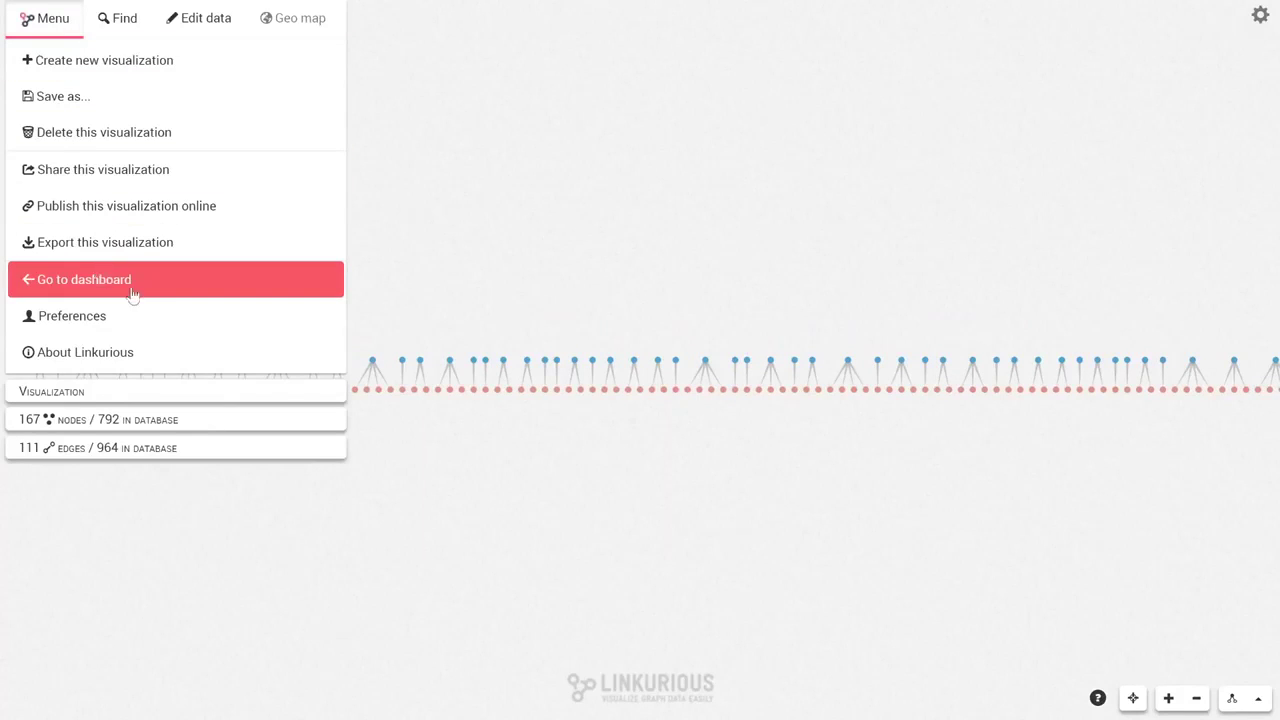
Step: Adjust the graph layout, return to the dashboard, and reopen Commands of the day
{"action": "left_click", "coordinate": [1258, 698]}
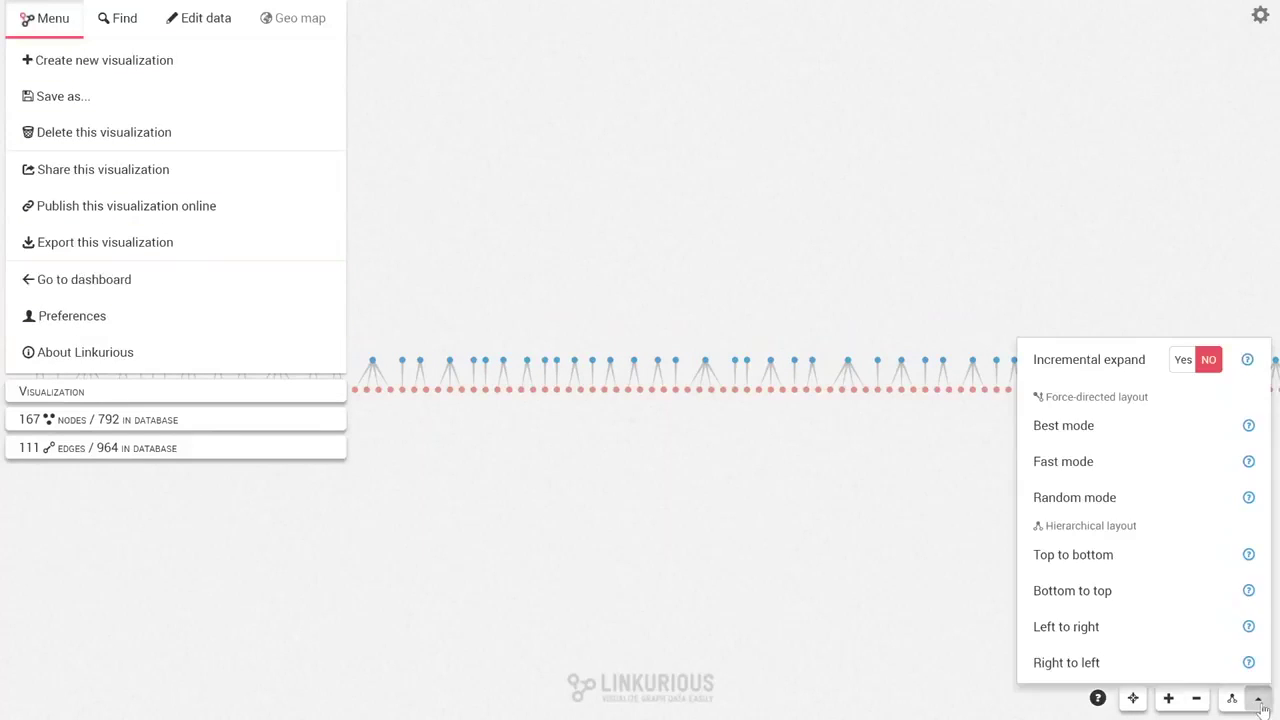
{"action": "left_click", "coordinate": [1107, 426]}
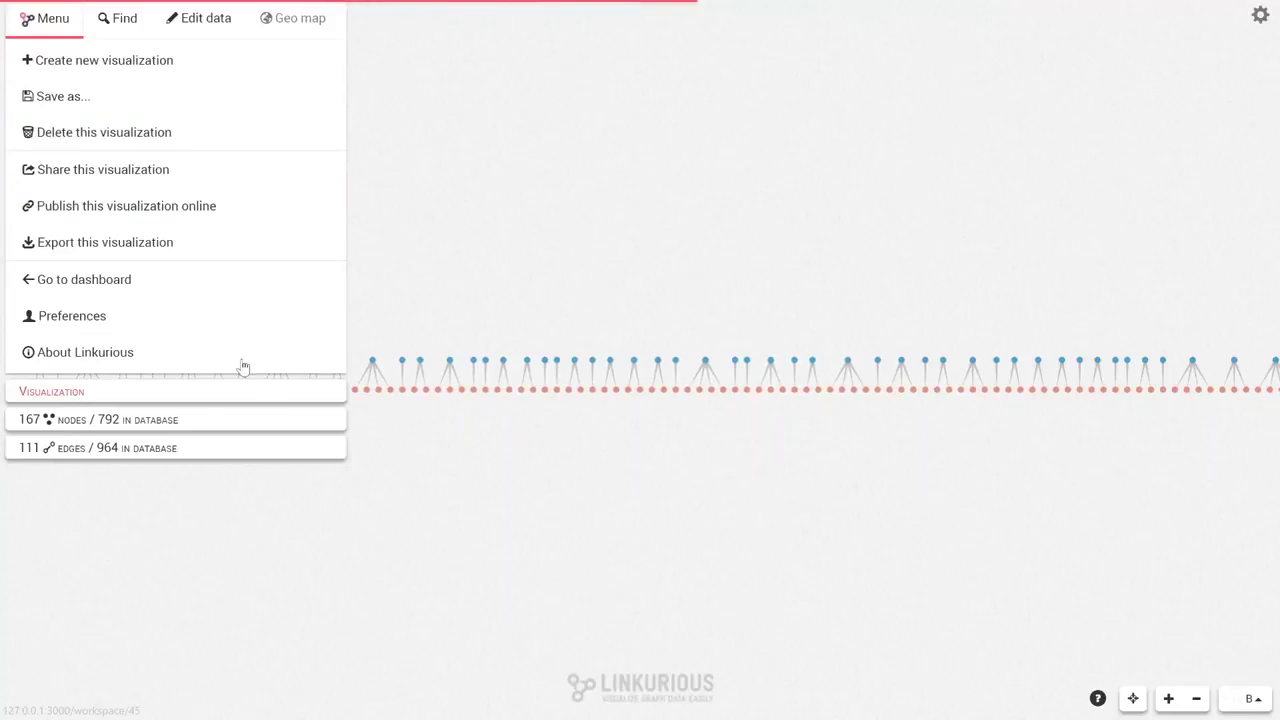
{"action": "left_click", "coordinate": [146, 288]}
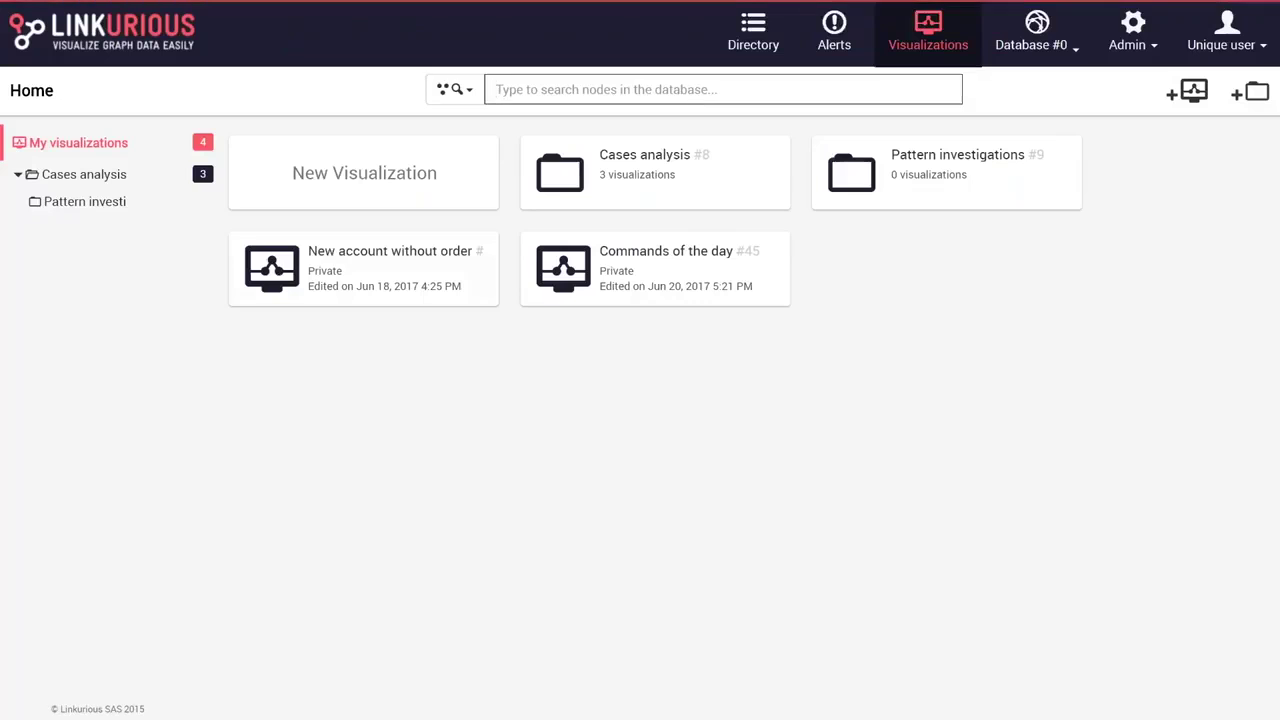
{"action": "left_click", "coordinate": [691, 272]}
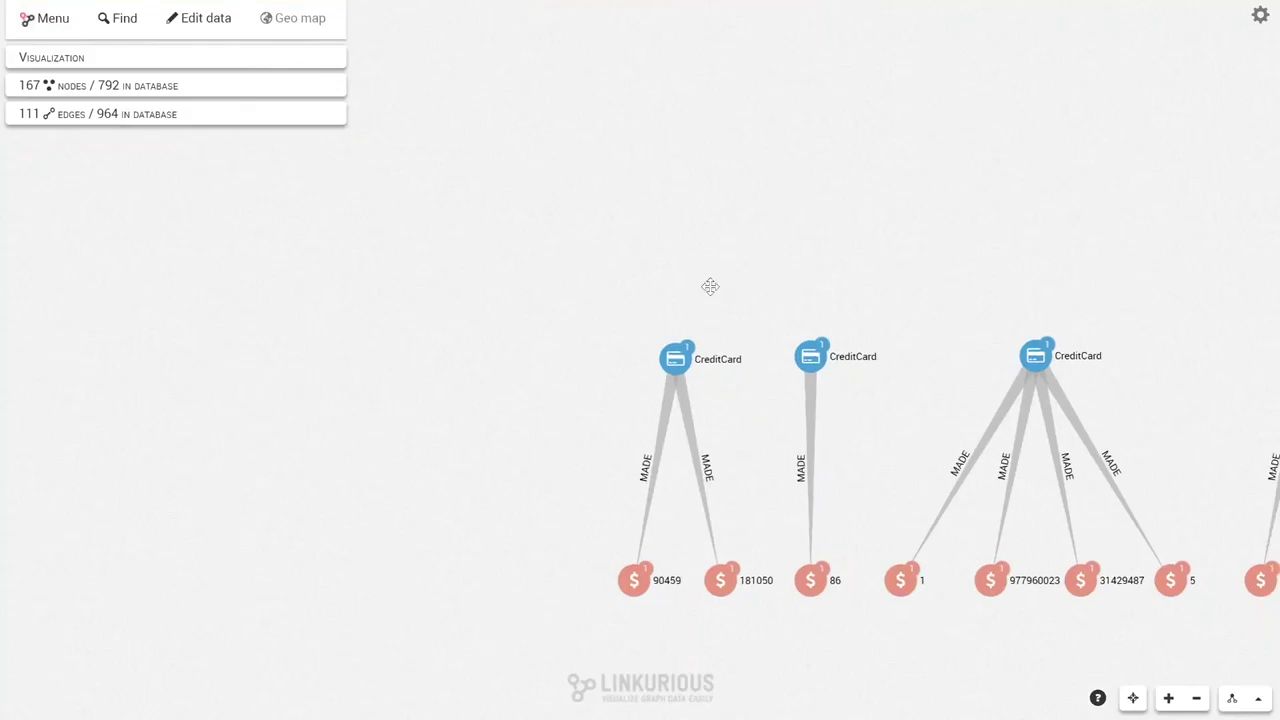
Step: Select all nodes, expand them along 57 HAS edges to 57 Client nodes, then deselect
{"action": "right_click", "coordinate": [413, 354]}
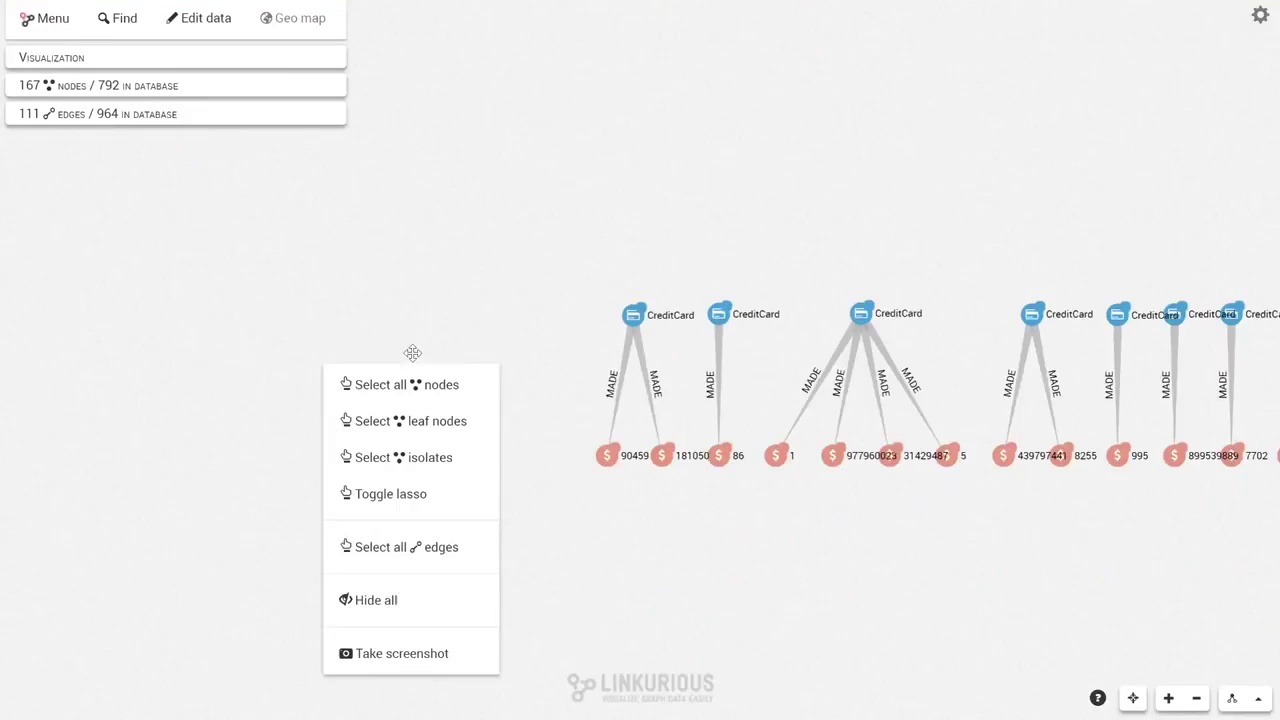
{"action": "left_click", "coordinate": [429, 388]}
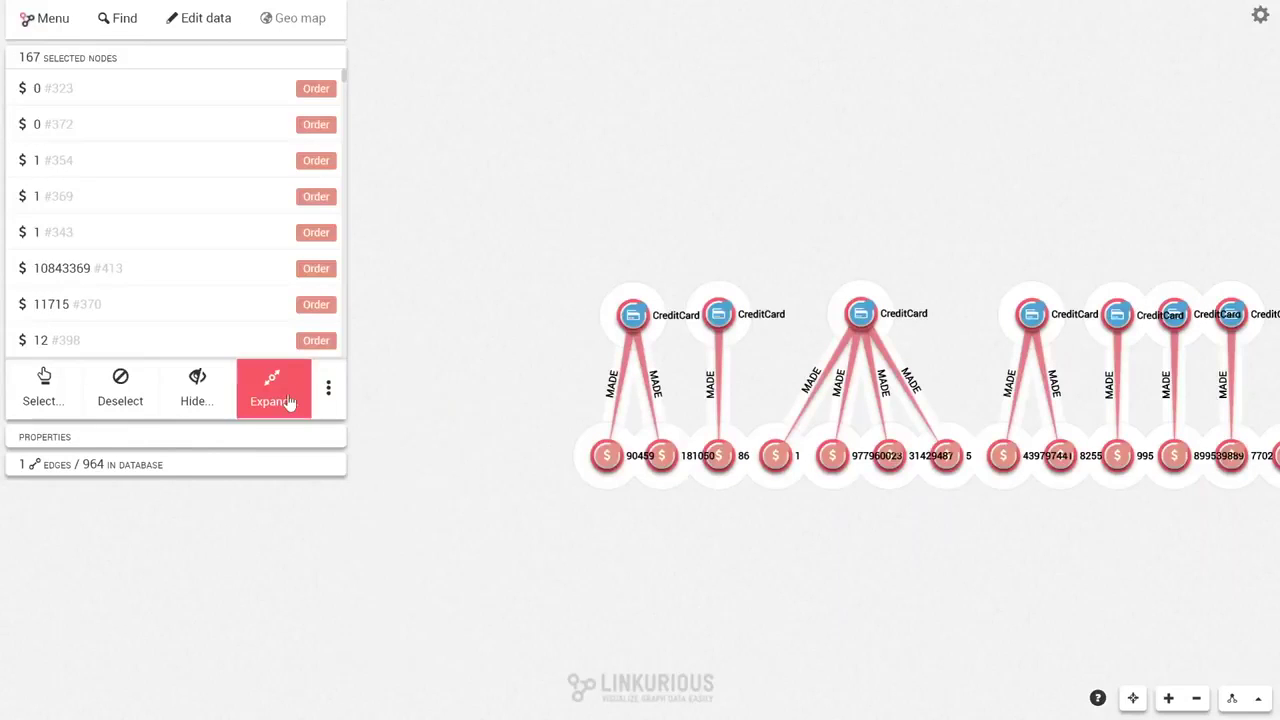
{"action": "left_click", "coordinate": [284, 402]}
{"action": "left_click", "coordinate": [263, 482]}
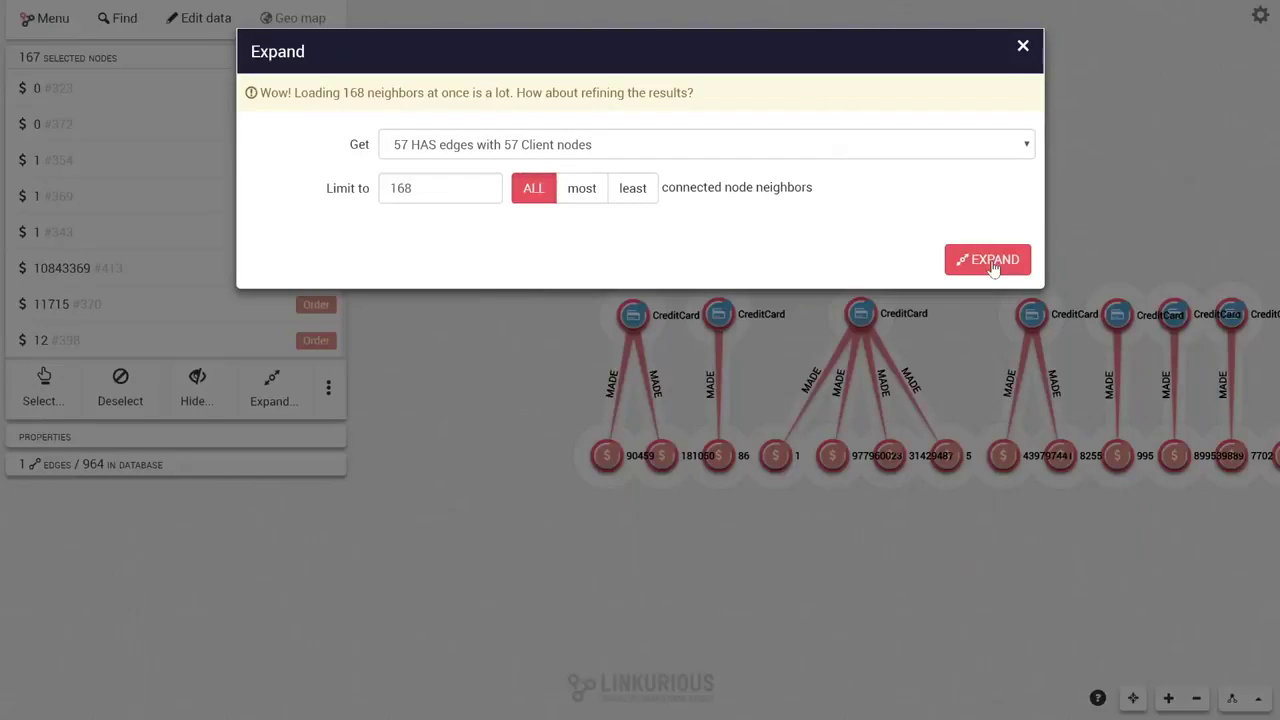
{"action": "left_click", "coordinate": [991, 262]}
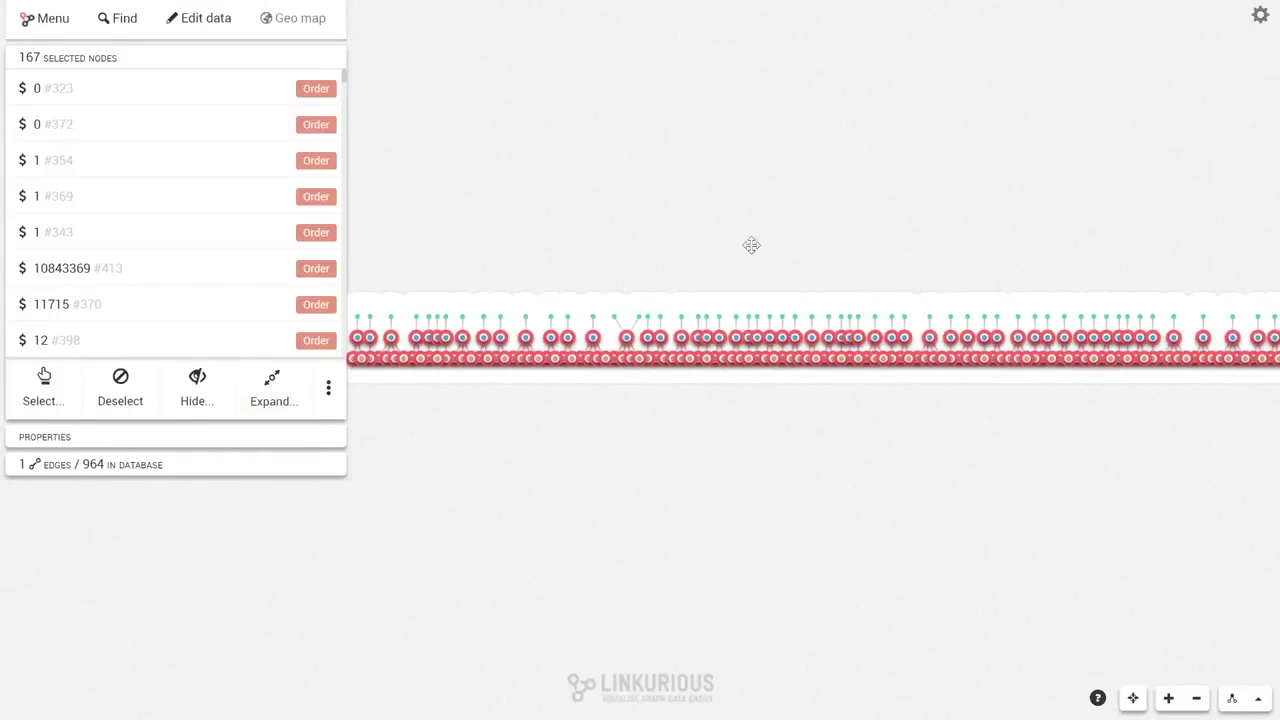
{"action": "left_click", "coordinate": [146, 399]}
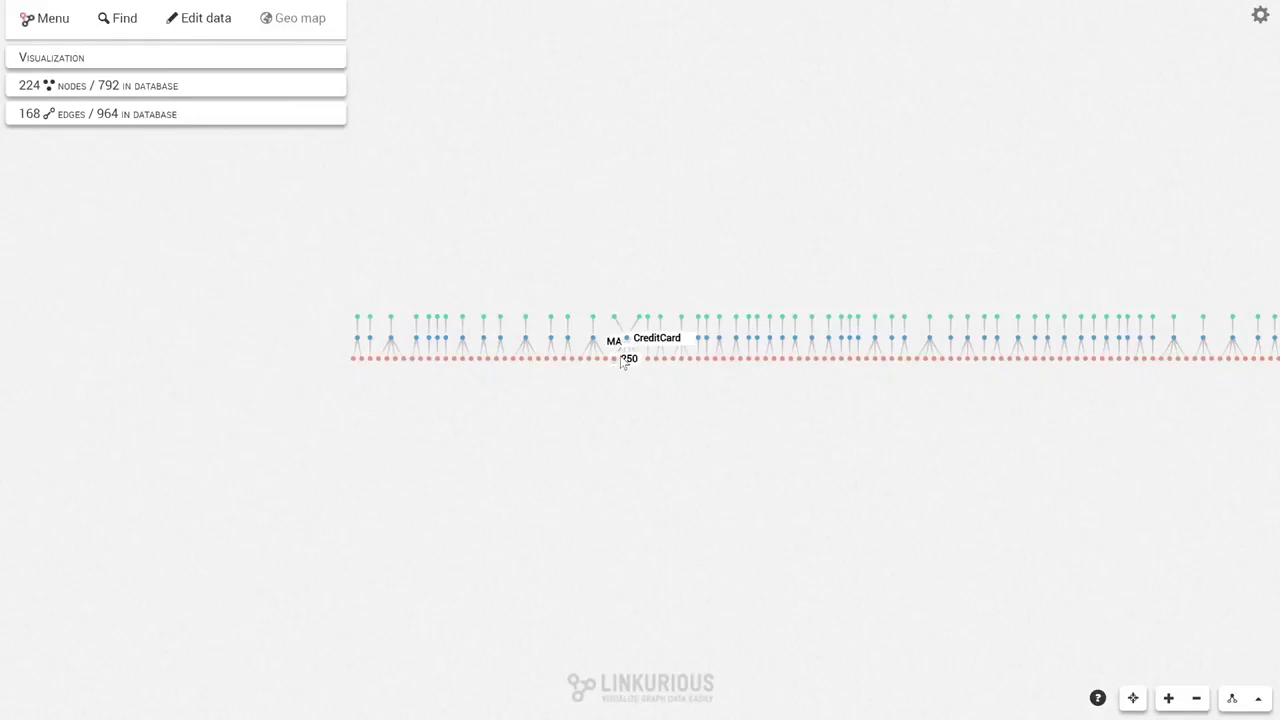
Step: Zoom in until Client, CreditCard, amount and HAS/MADE labels show, then nudge the graph
{"action": "scroll", "coordinate": [613, 365], "scroll_direction": "up", "scroll_amount": 1}
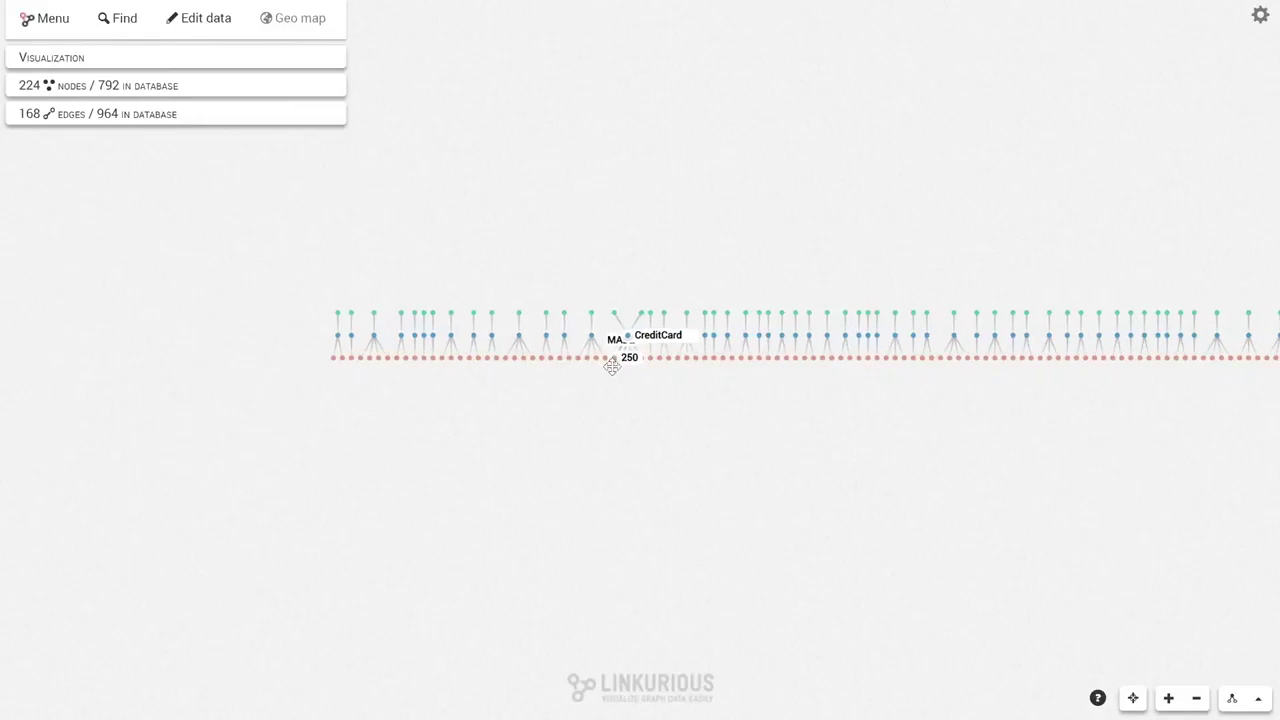
{"action": "scroll", "coordinate": [612, 366], "scroll_direction": "up", "scroll_amount": 3}
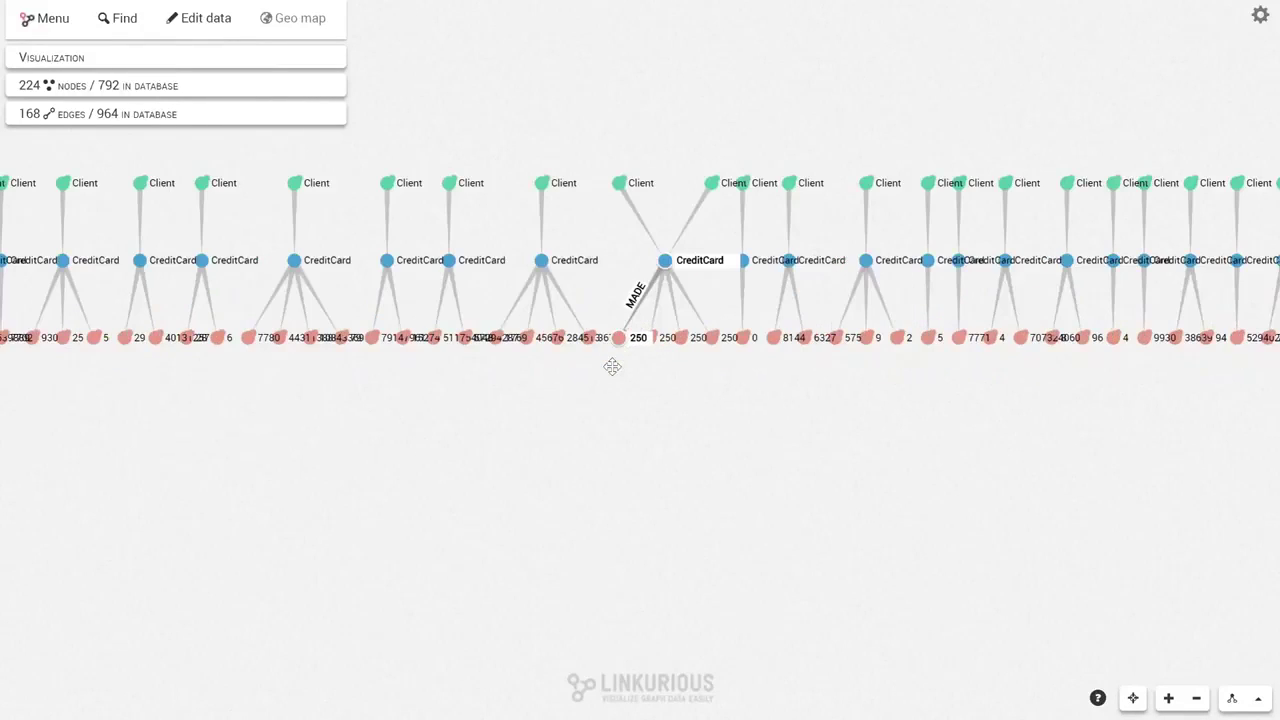
{"action": "scroll", "coordinate": [612, 366], "scroll_direction": "up", "scroll_amount": 1}
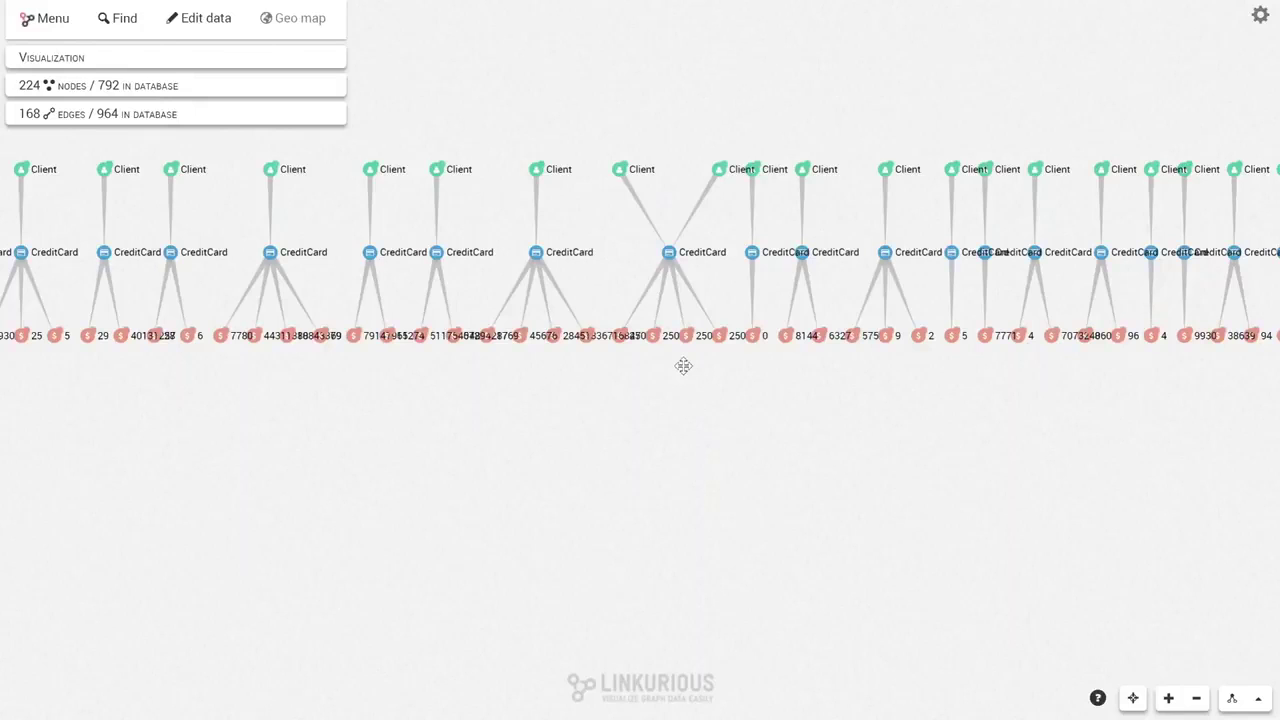
{"action": "scroll", "coordinate": [683, 366], "scroll_direction": "up", "scroll_amount": 2}
{"action": "left_click_drag", "start_coordinate": [683, 366], "coordinate": [719, 451]}
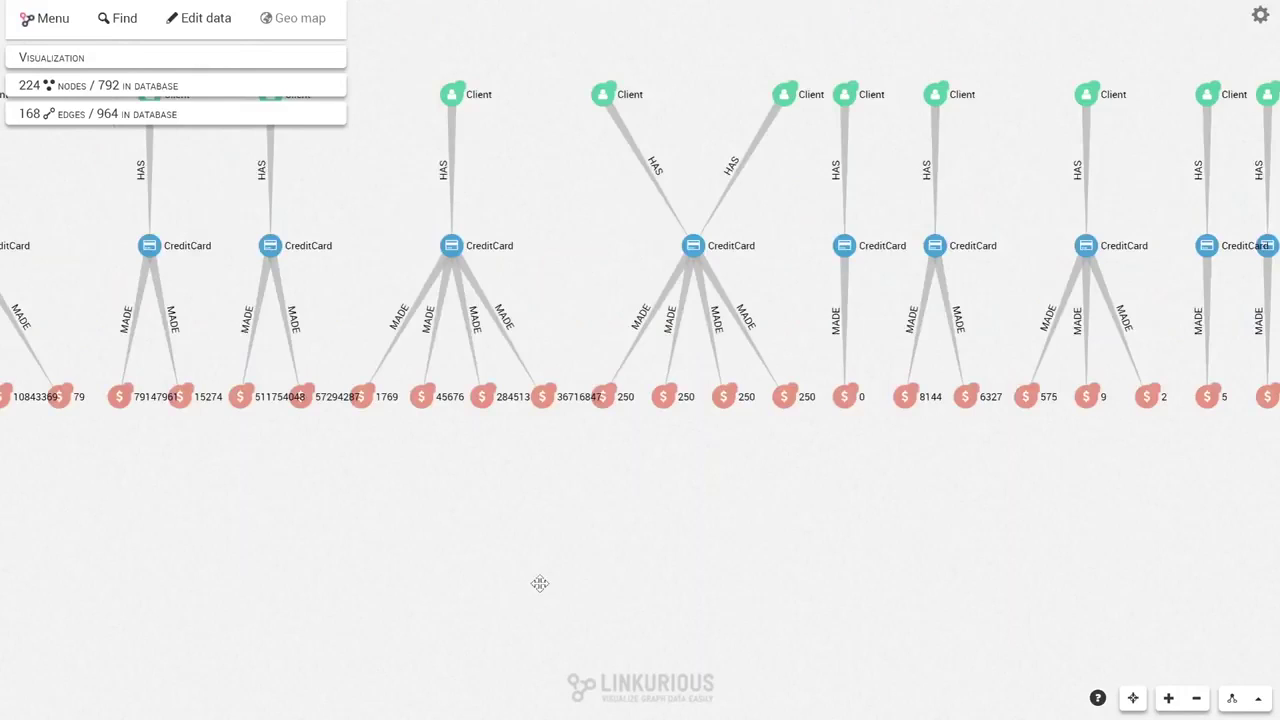
Step: Take a screenshot of the graph and outline the central CreditCard group in red
{"action": "right_click", "coordinate": [539, 583]}
{"action": "left_click", "coordinate": [560, 565]}
{"action": "left_click_drag", "start_coordinate": [590, 62], "coordinate": [568, 142]}
{"action": "mouse_move", "coordinate": [578, 199]}
{"action": "left_mouse_down"}
{"action": "mouse_move", "coordinate": [582, 397]}
{"action": "mouse_move", "coordinate": [660, 476]}
{"action": "mouse_move", "coordinate": [753, 467]}
{"action": "mouse_move", "coordinate": [816, 418]}
{"action": "mouse_move", "coordinate": [803, 153]}
{"action": "mouse_move", "coordinate": [816, 69]}
{"action": "mouse_move", "coordinate": [746, 52]}
{"action": "mouse_move", "coordinate": [586, 60]}
{"action": "left_mouse_up"}
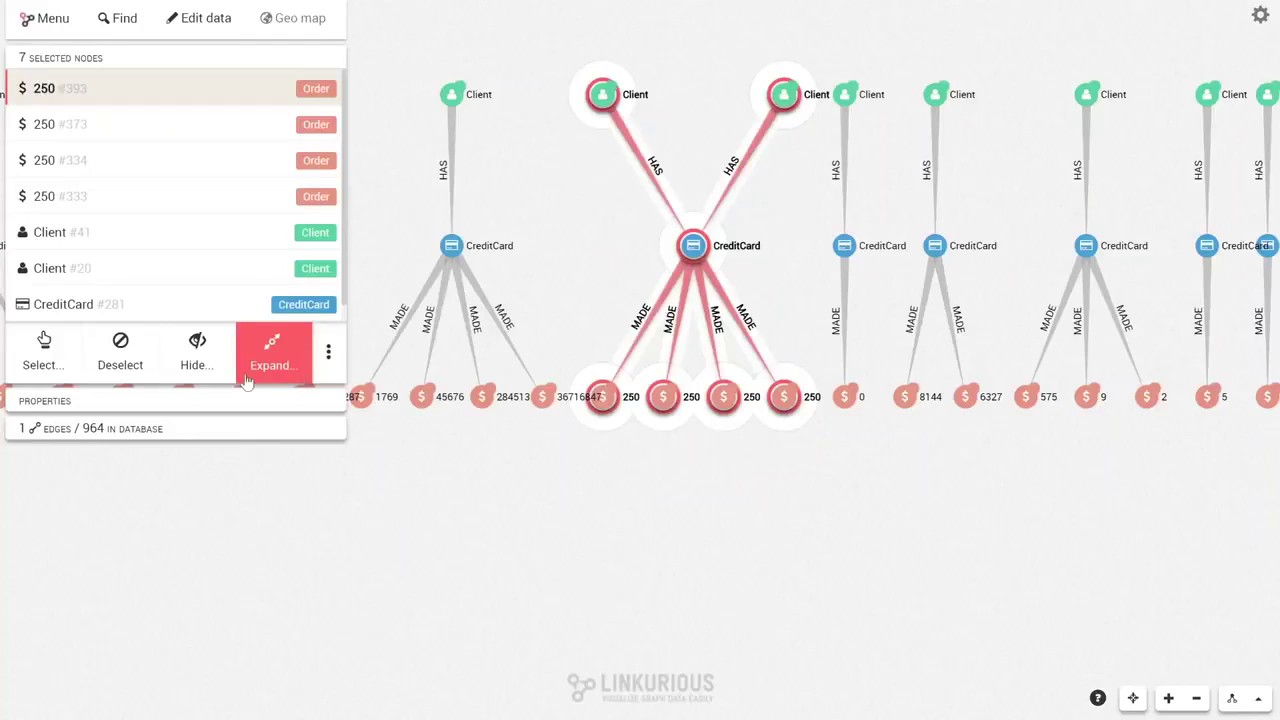
Step: Hide all nodes outside the selected CreditCard group and clear the selection
{"action": "left_click", "coordinate": [198, 365]}
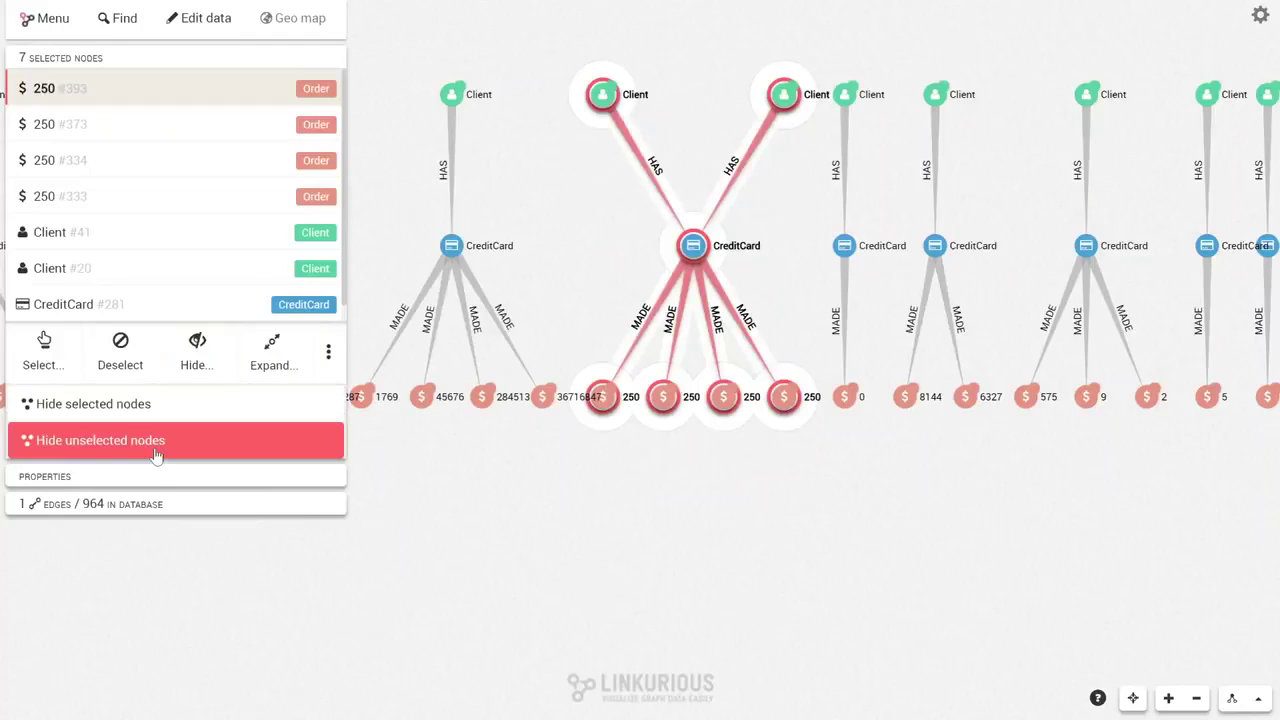
{"action": "left_click", "coordinate": [156, 455]}
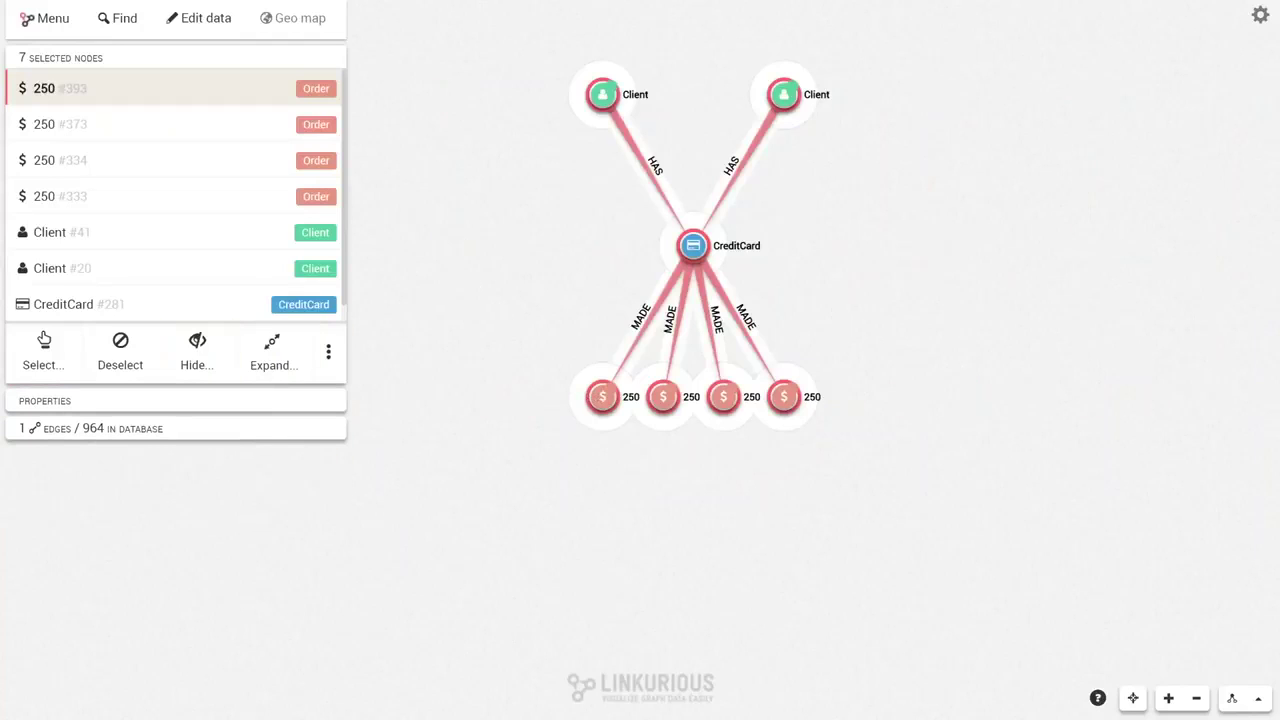
{"action": "left_click", "coordinate": [136, 366]}
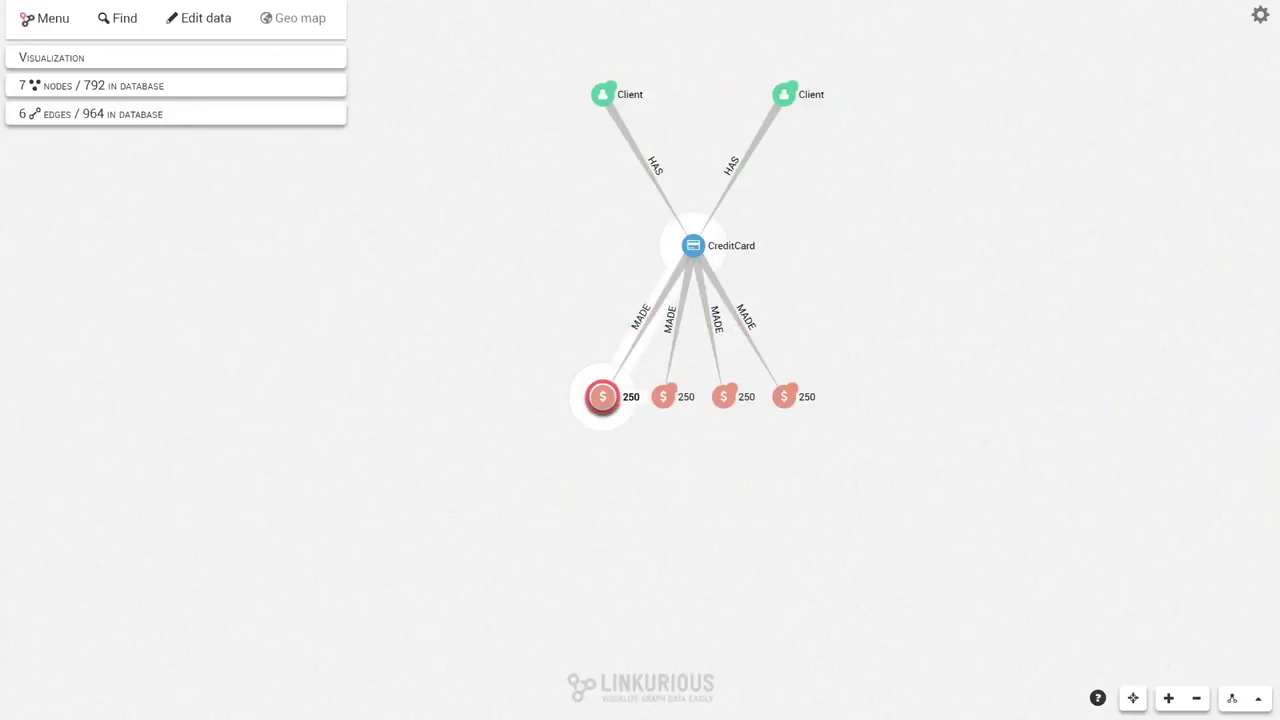
Step: Expand a 250 order to its Product, then through to the shared delivery Address's linked nodes
{"action": "double_click", "coordinate": [600, 404]}
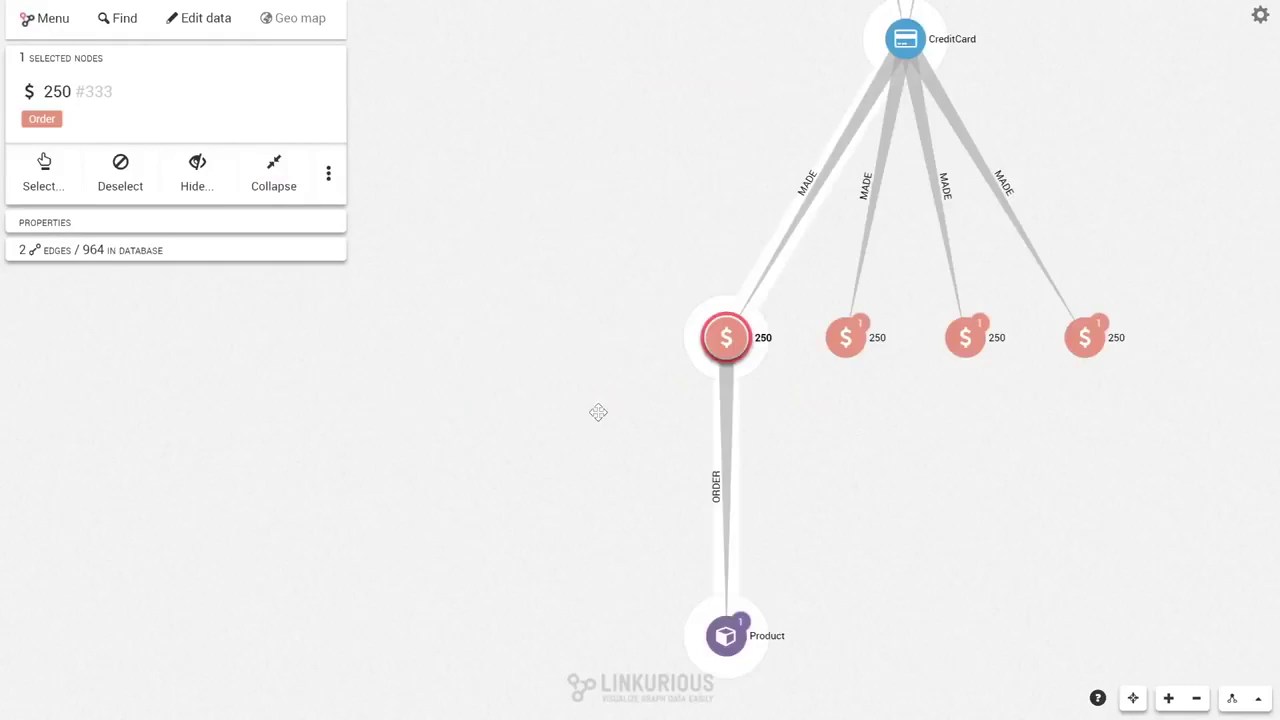
{"action": "double_click", "coordinate": [726, 635]}
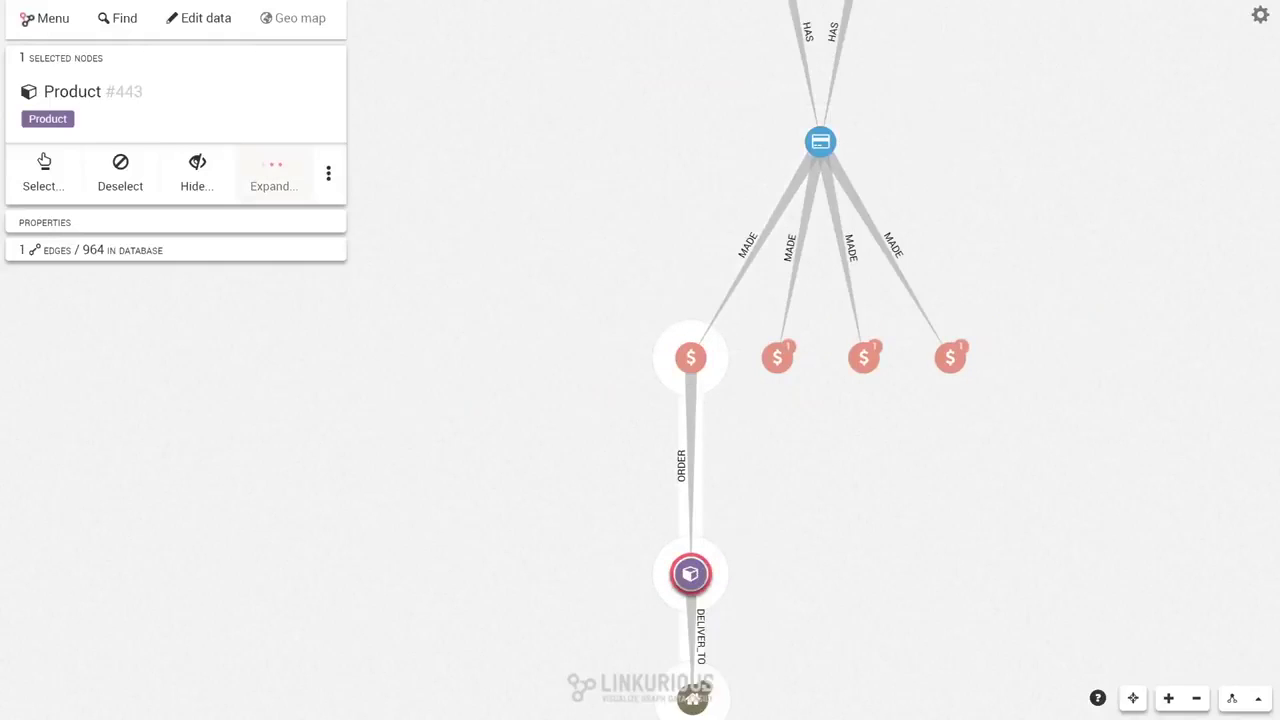
{"action": "left_click", "coordinate": [673, 619]}
{"action": "double_click", "coordinate": [673, 619]}
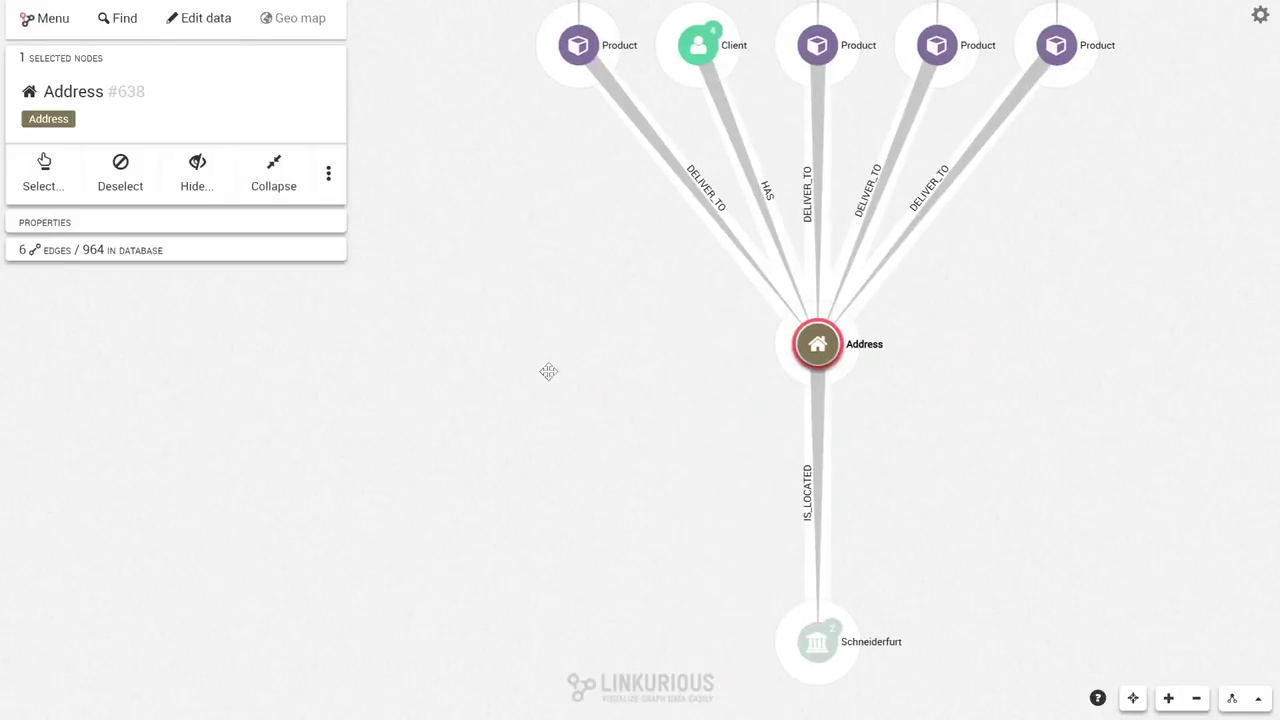
Step: Move the new Client aside, expand its IP, CreditCard, Phone and Email, and view its properties
{"action": "left_click_drag", "start_coordinate": [717, 160], "coordinate": [440, 373]}
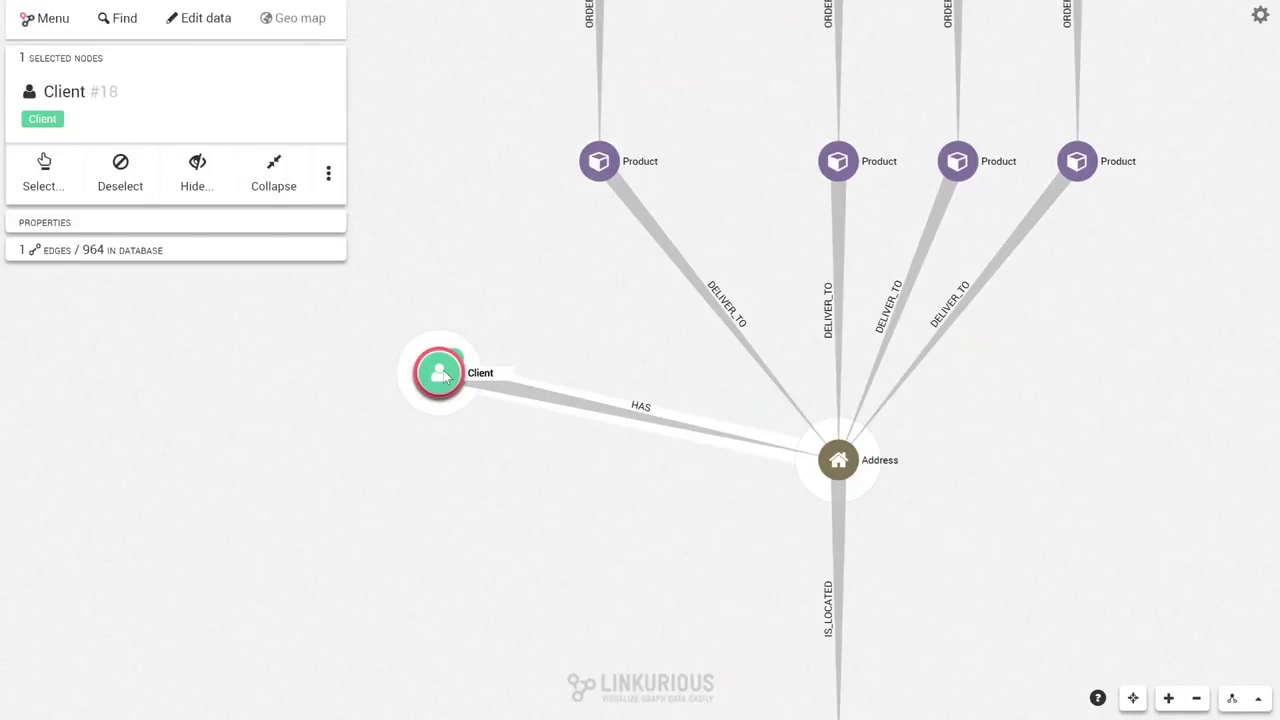
{"action": "double_click", "coordinate": [443, 370]}
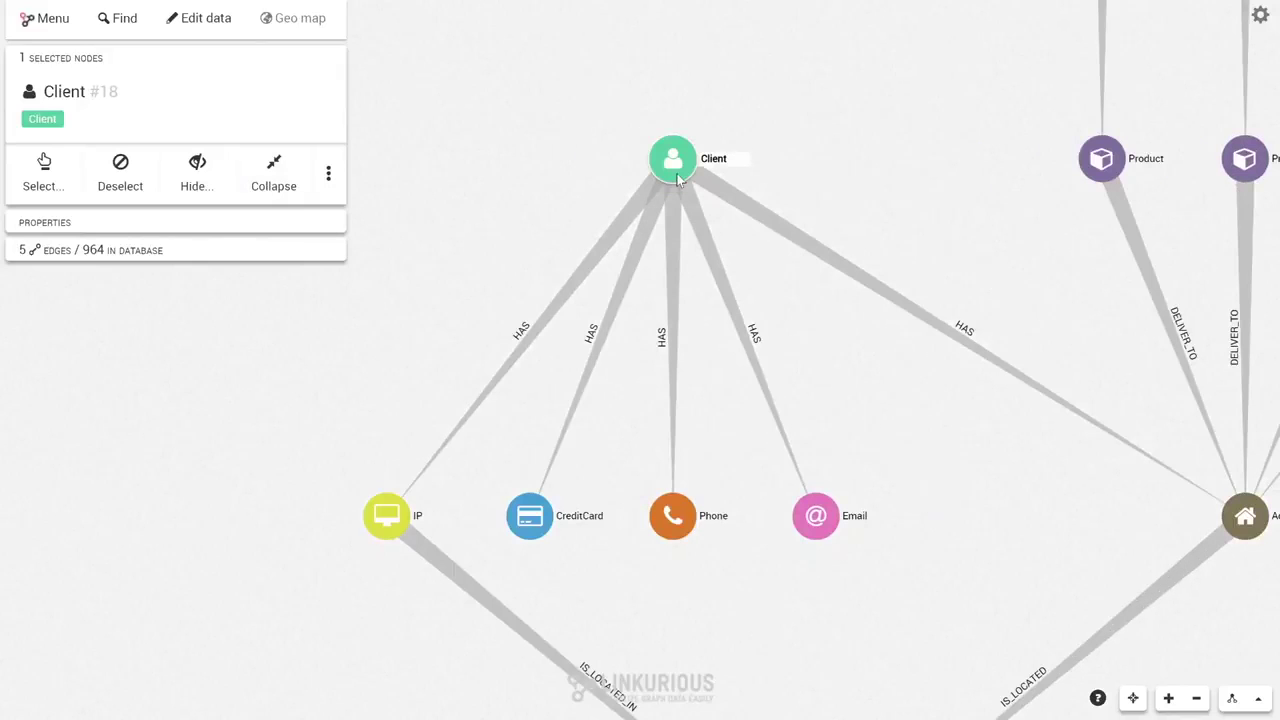
{"action": "left_click", "coordinate": [678, 174]}
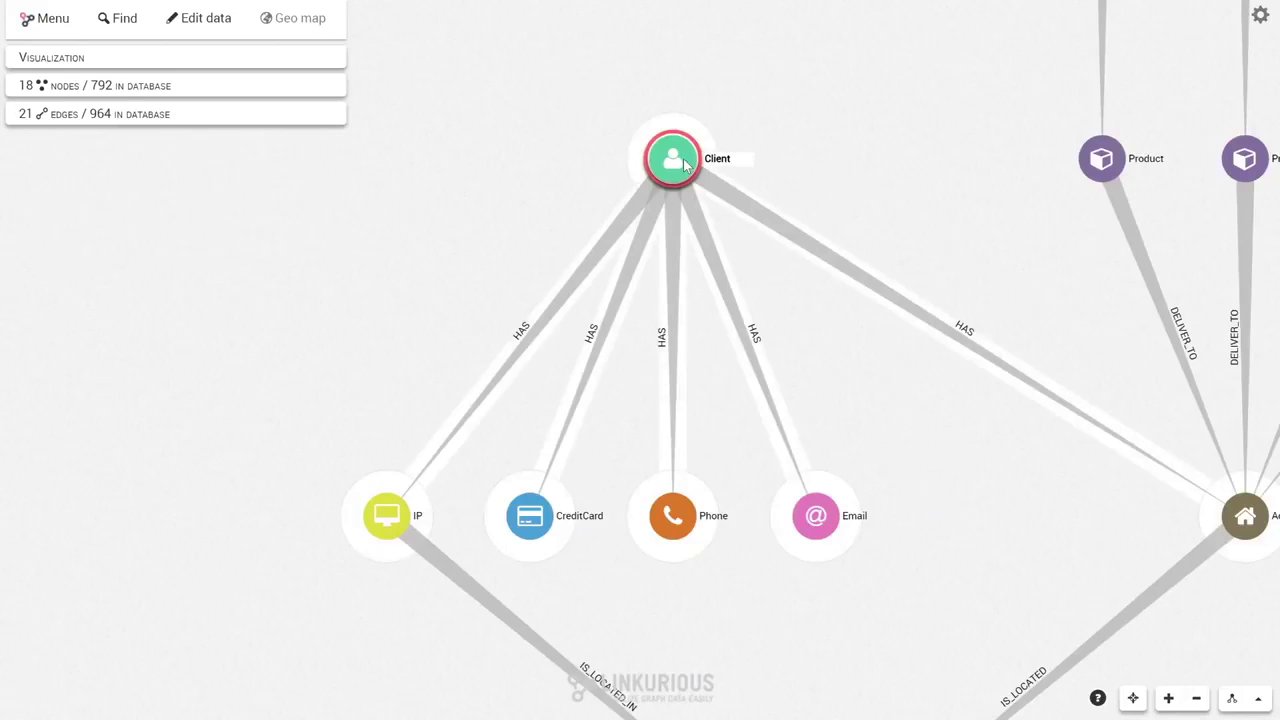
{"action": "left_click", "coordinate": [685, 166]}
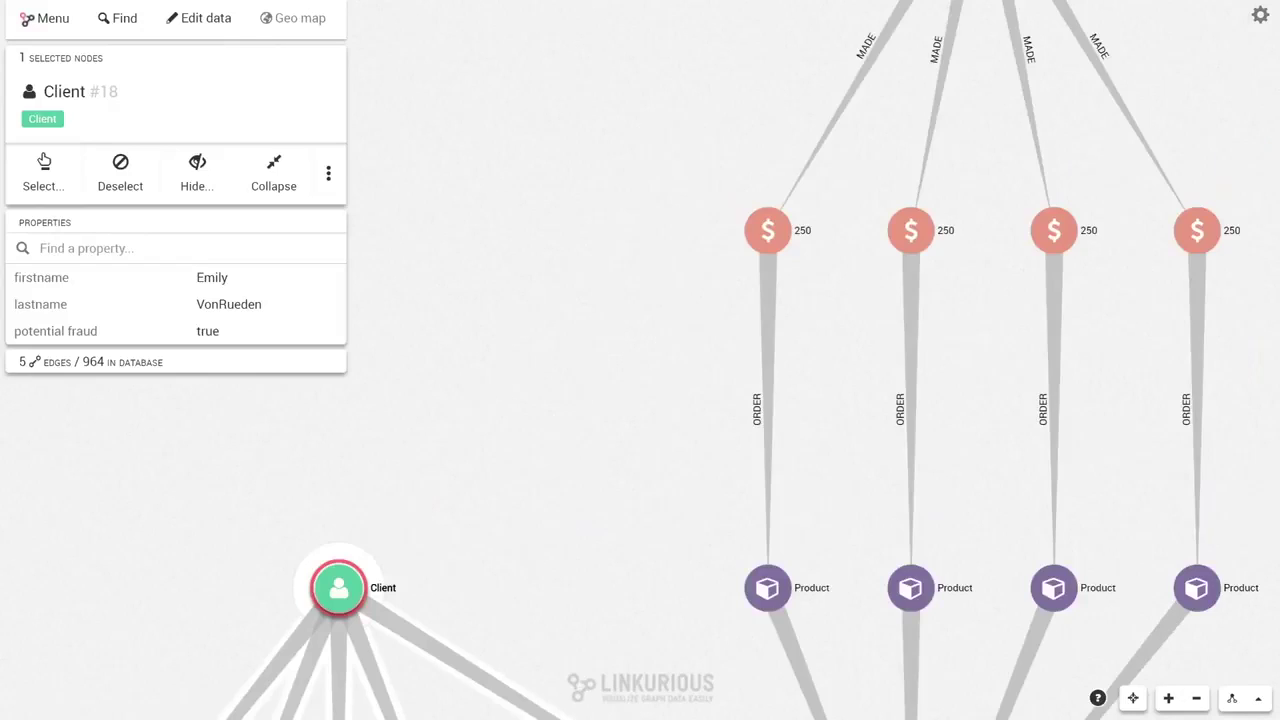
Step: Inspect both Clients on the shared CreditCard, then shift the expanded graph to fit in view
{"action": "scroll", "coordinate": [643, 223], "scroll_direction": "down", "scroll_amount": 3}
{"action": "left_click_drag", "start_coordinate": [643, 223], "coordinate": [537, 383]}
{"action": "left_click", "coordinate": [606, 166]}
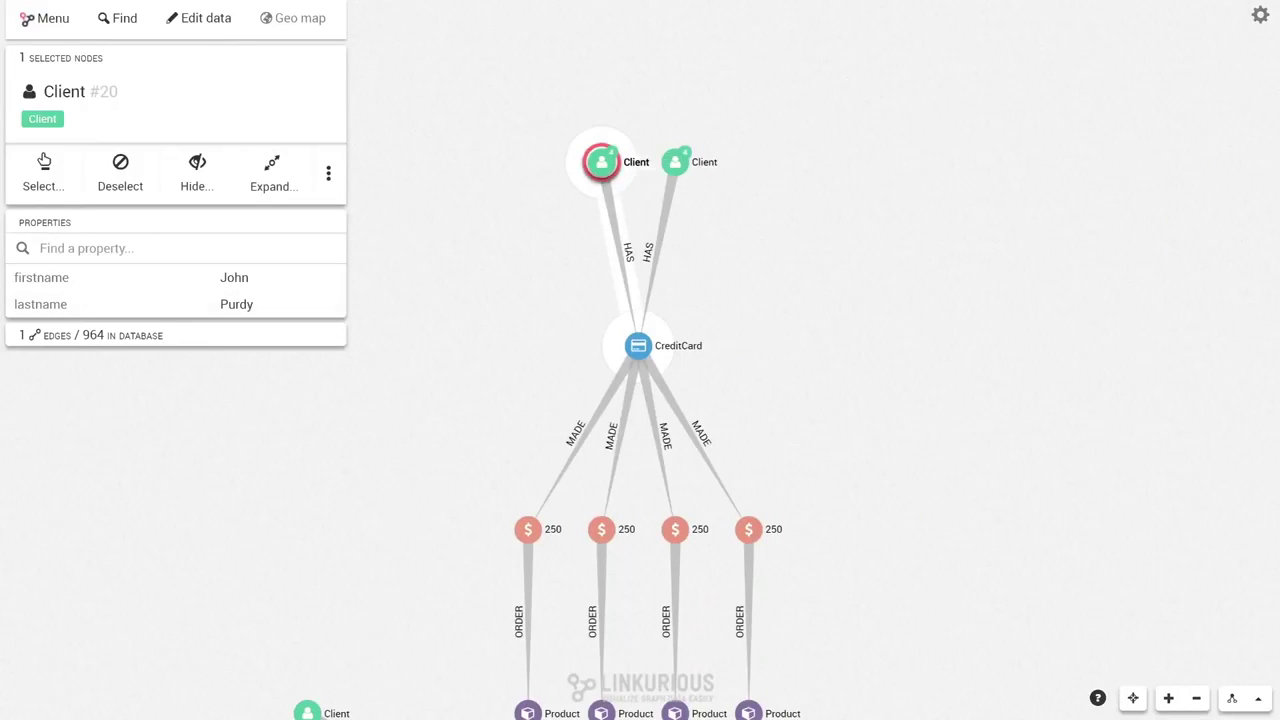
{"action": "left_click", "coordinate": [676, 164]}
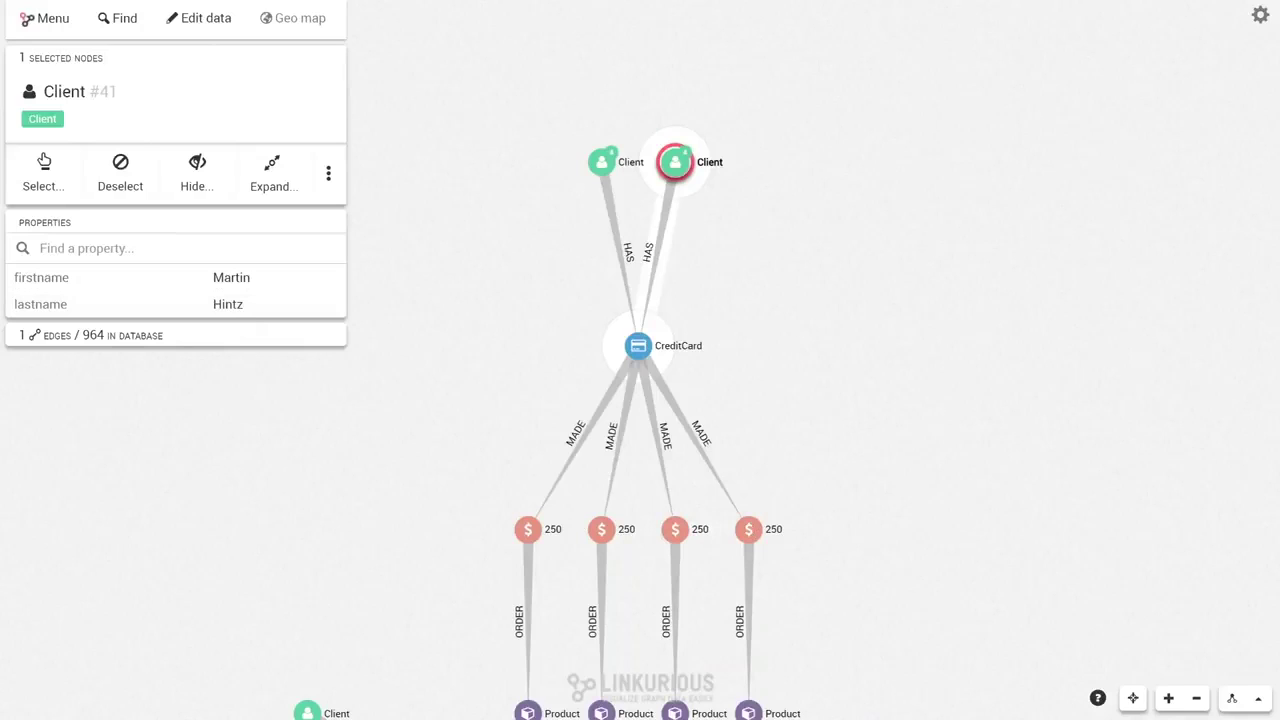
{"action": "left_click_drag", "start_coordinate": [809, 563], "coordinate": [942, 364]}
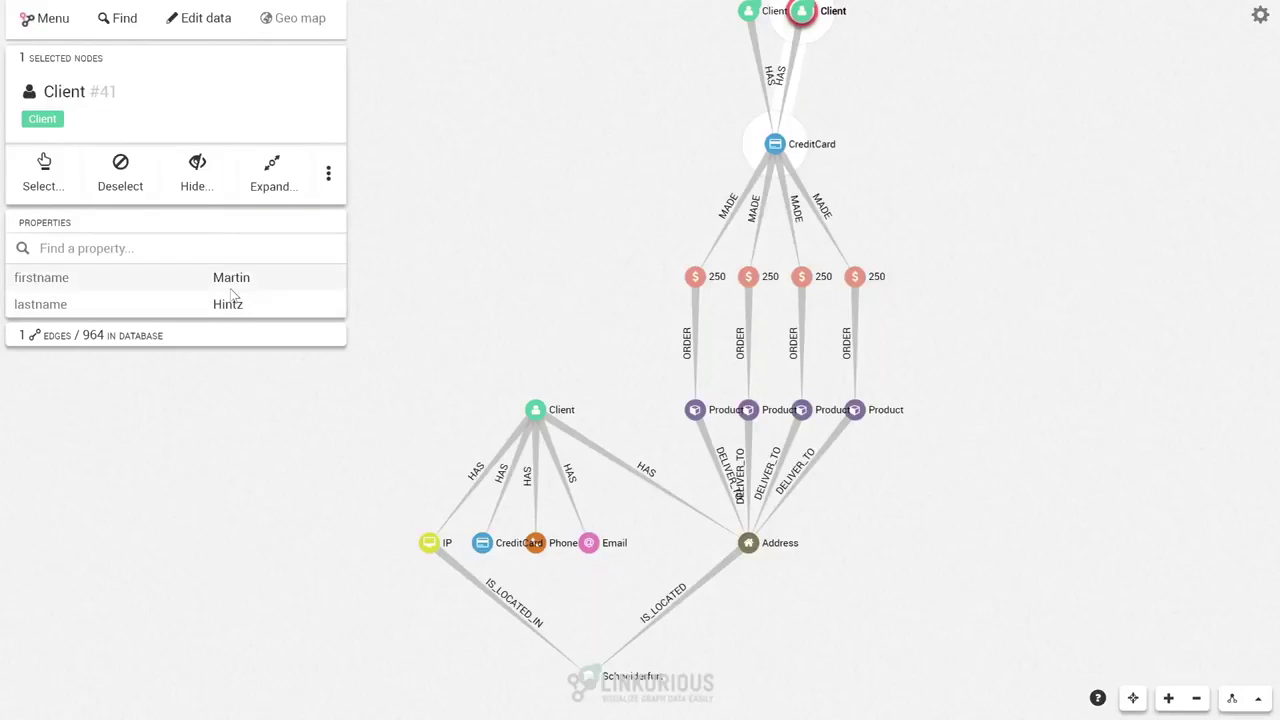
Step: With data editing on, give the second Client a 'potential fraud' property set to True
{"action": "left_click", "coordinate": [218, 24]}
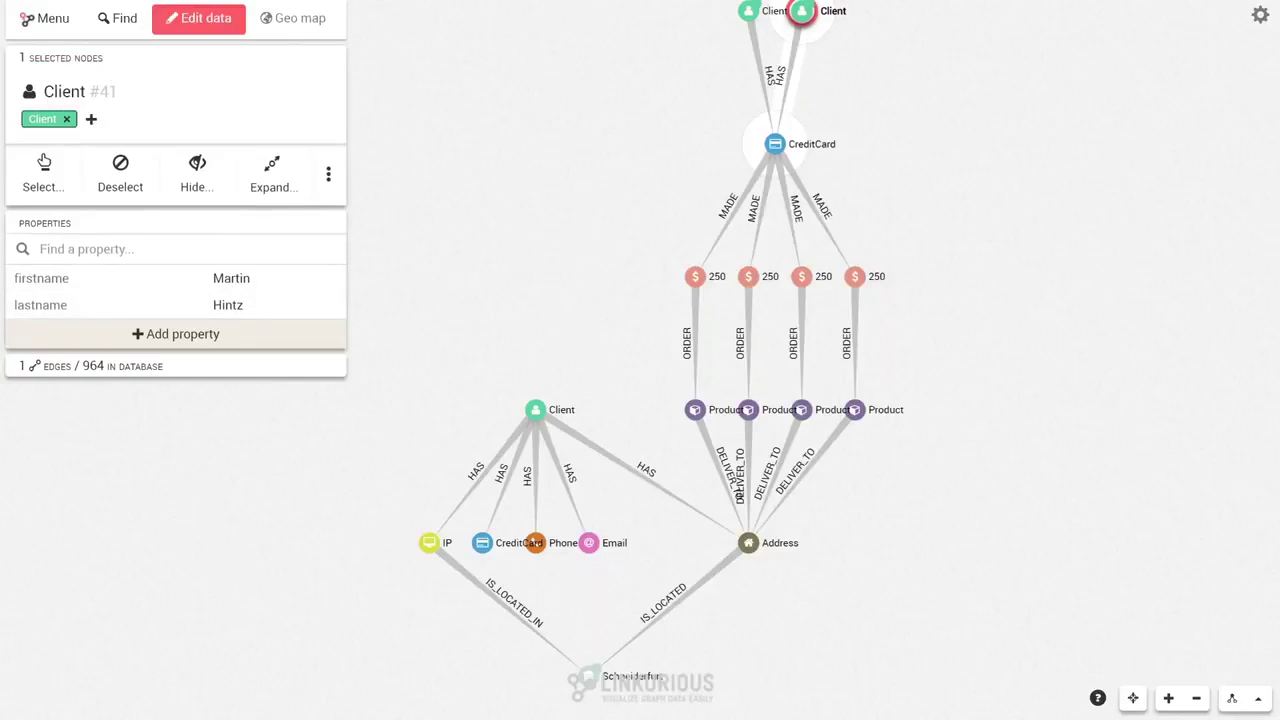
{"action": "left_click", "coordinate": [178, 342]}
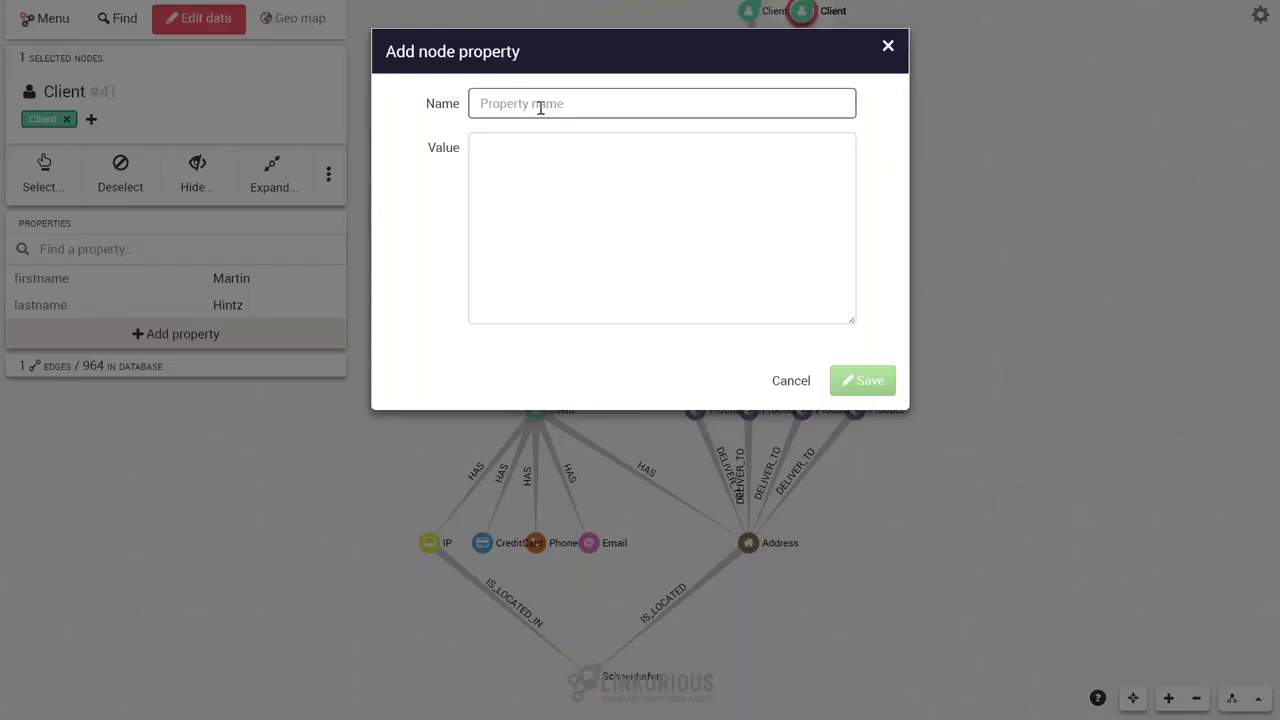
{"action": "type", "text": "p"}
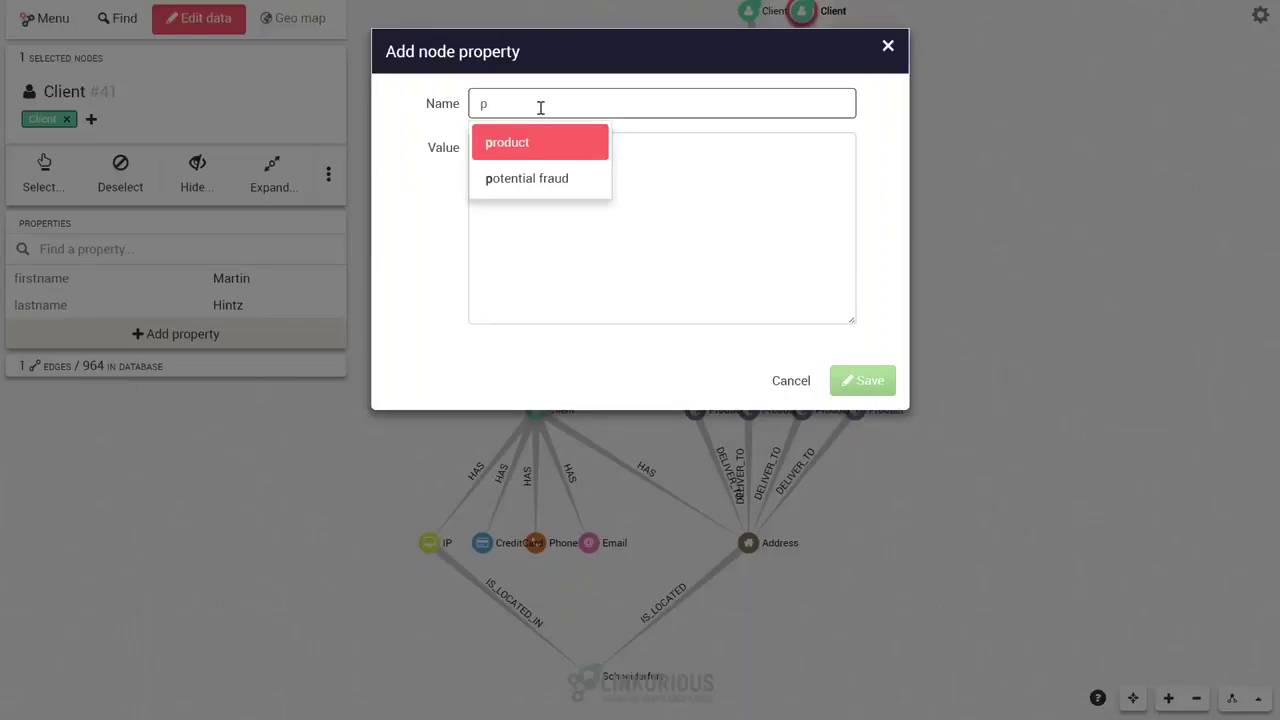
{"action": "key", "text": "Down"}
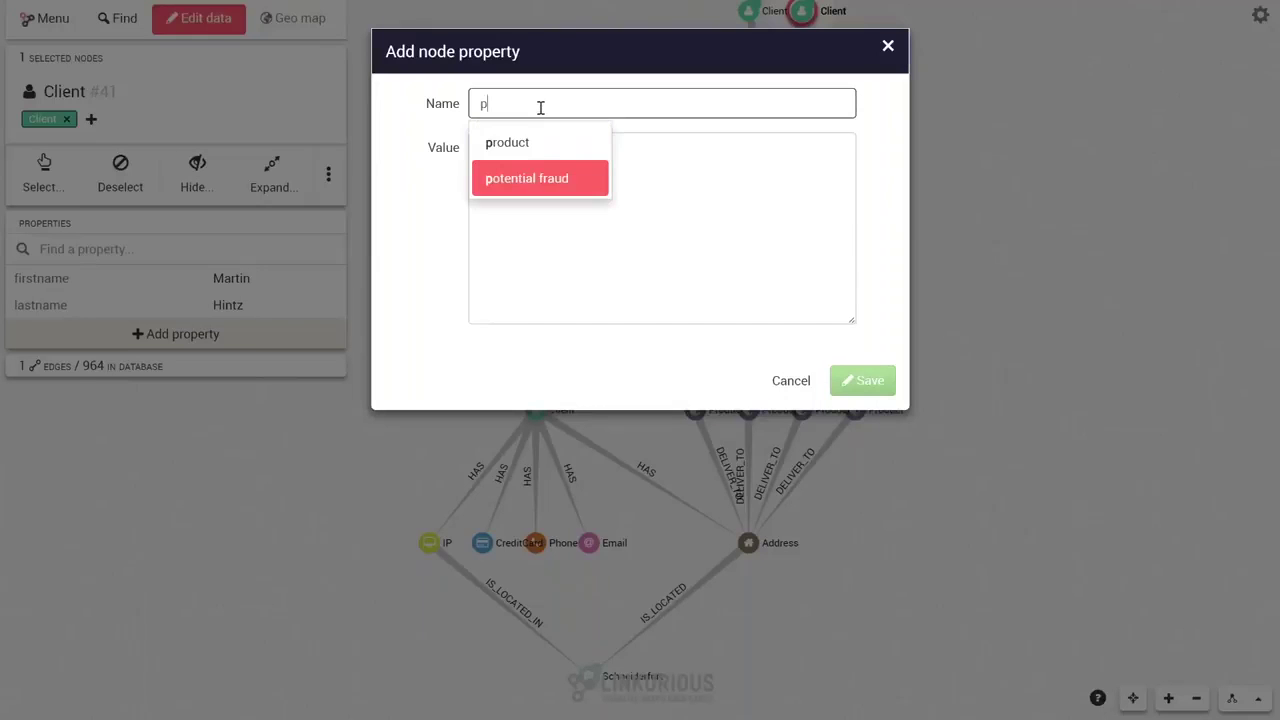
{"action": "left_click", "coordinate": [524, 178]}
{"action": "left_click", "coordinate": [536, 175]}
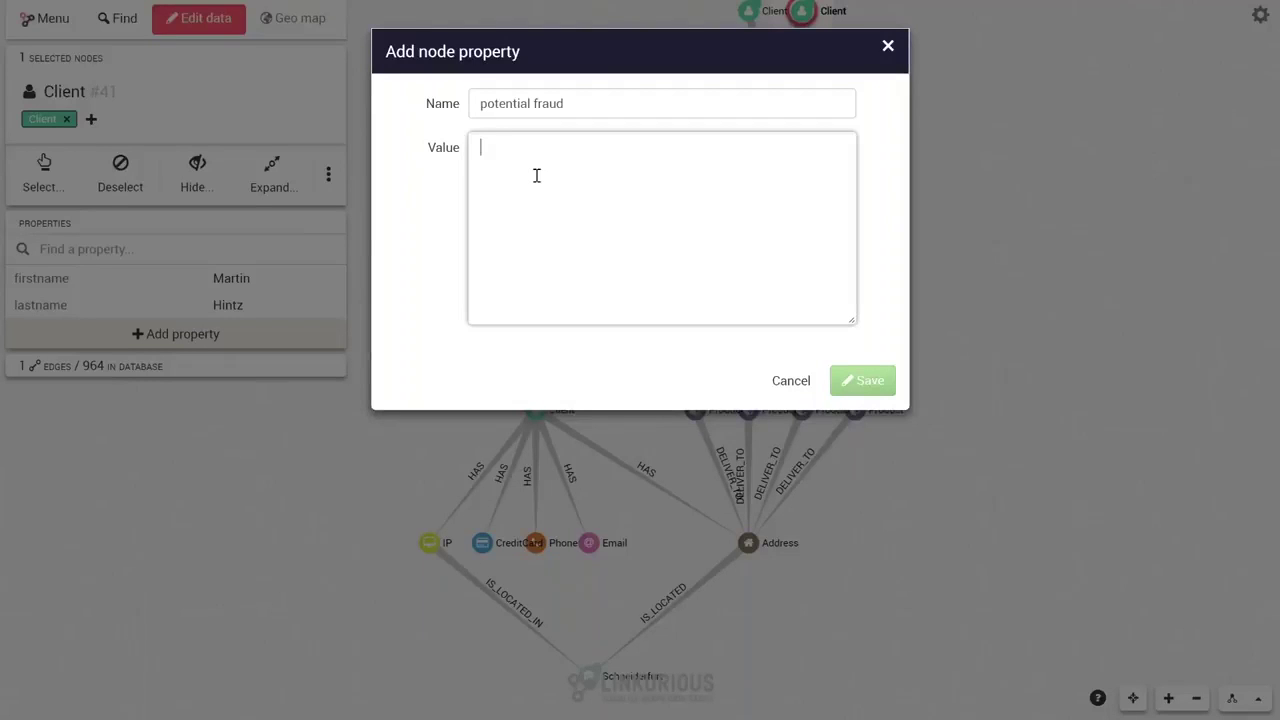
{"action": "type", "text": "True"}
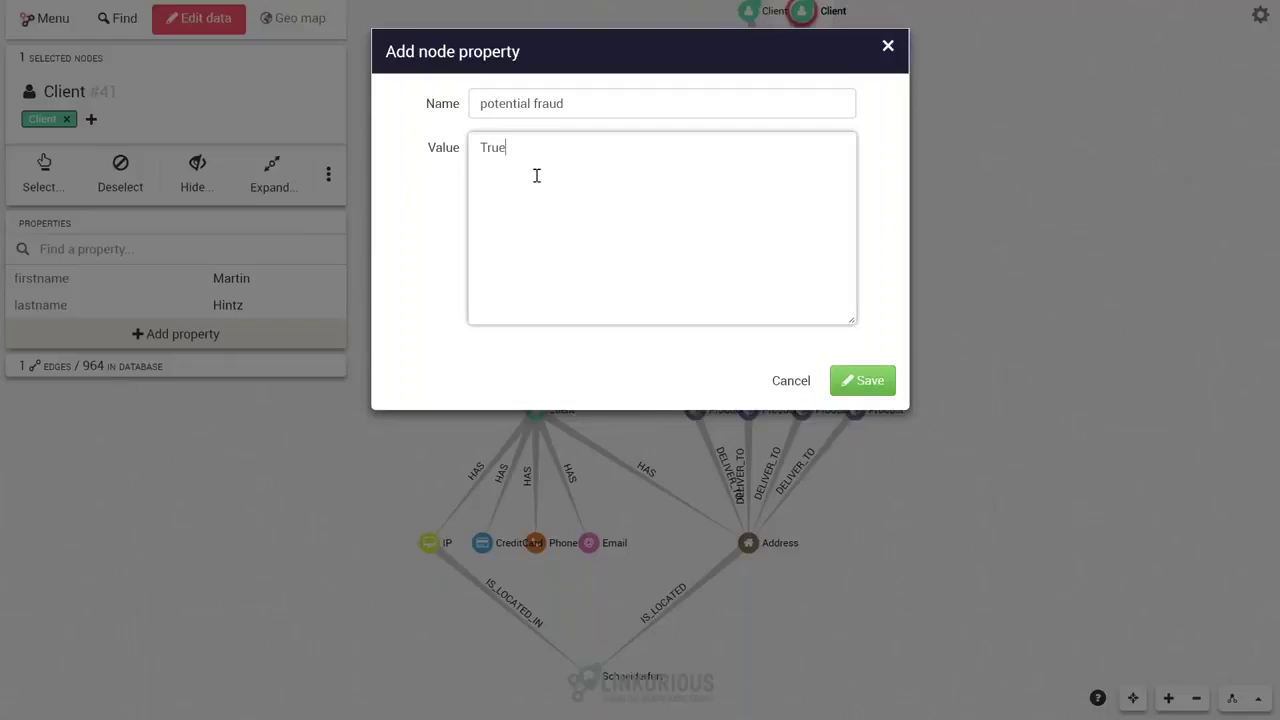
{"action": "left_click", "coordinate": [876, 380]}
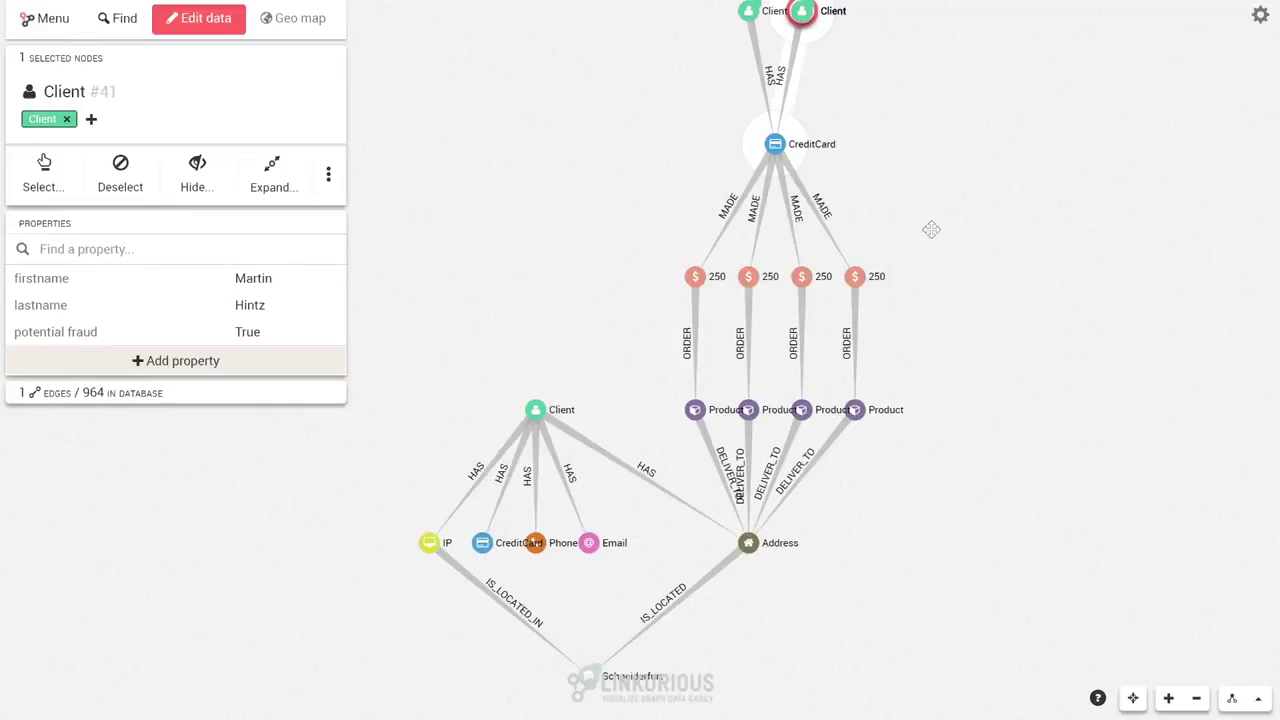
Step: Navigate from the dashboard to the Admin > Alerts page and start a new alert
{"action": "left_click", "coordinate": [55, 32]}
{"action": "left_click", "coordinate": [126, 285]}
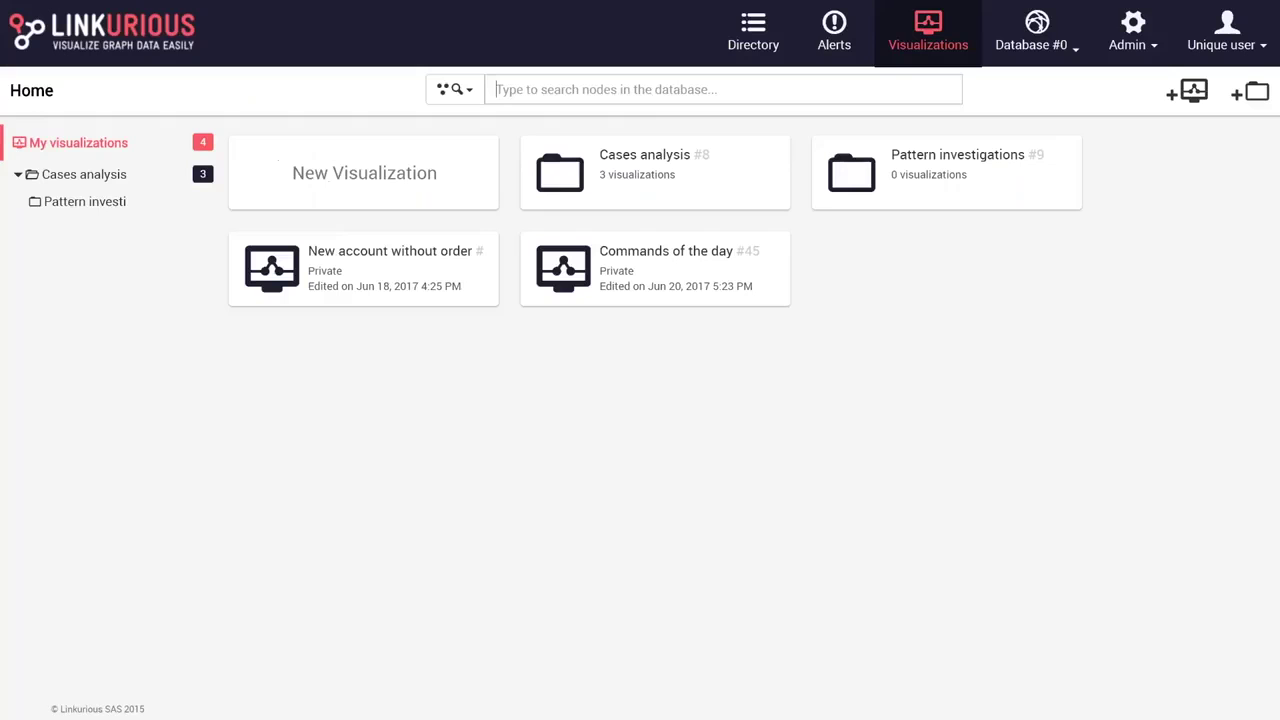
{"action": "left_click", "coordinate": [1130, 48]}
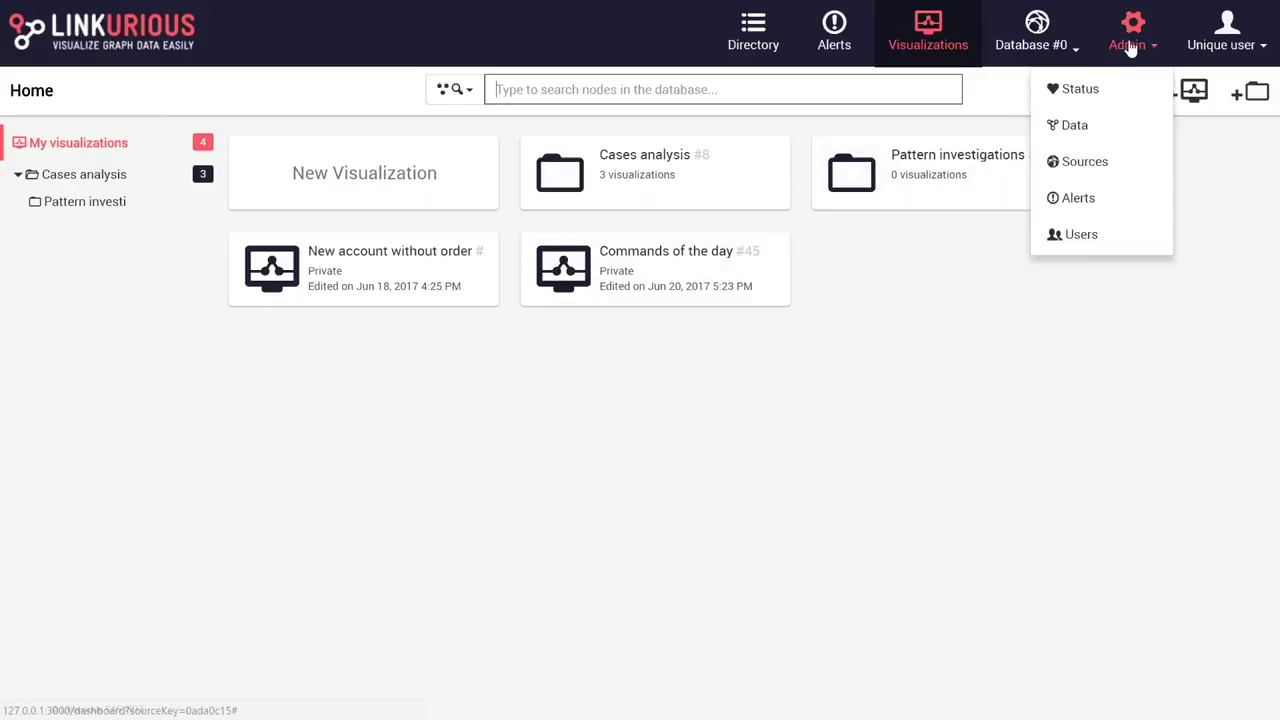
{"action": "left_click", "coordinate": [1110, 201]}
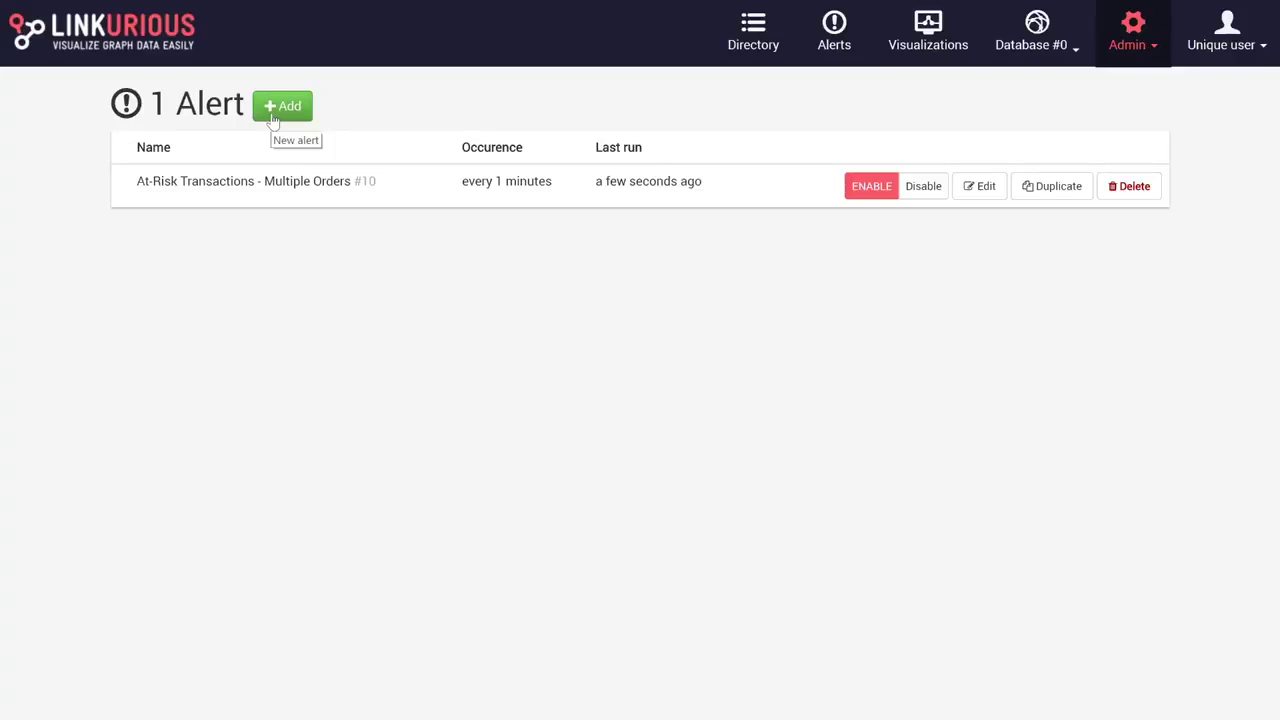
{"action": "left_click", "coordinate": [272, 118]}
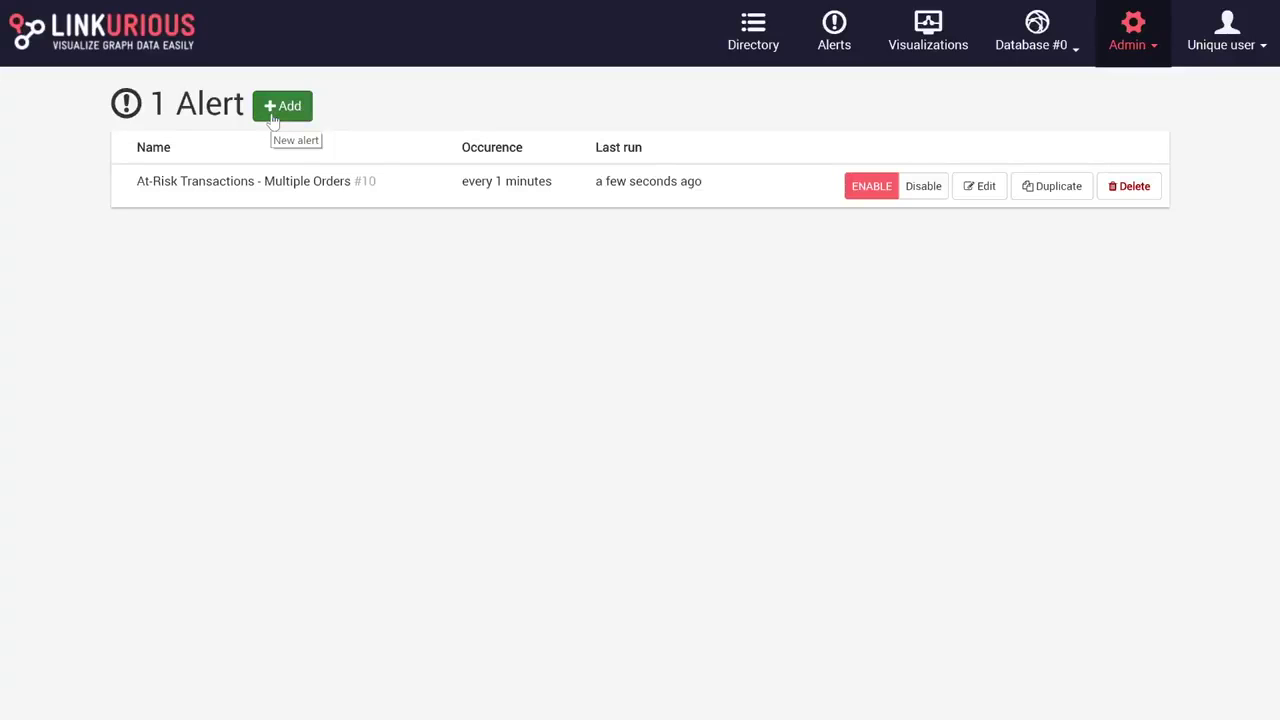
Step: Name the new alert 'At risk transactions countries' and paste in its at-risk-countries Cypher query
{"action": "left_click", "coordinate": [272, 118]}
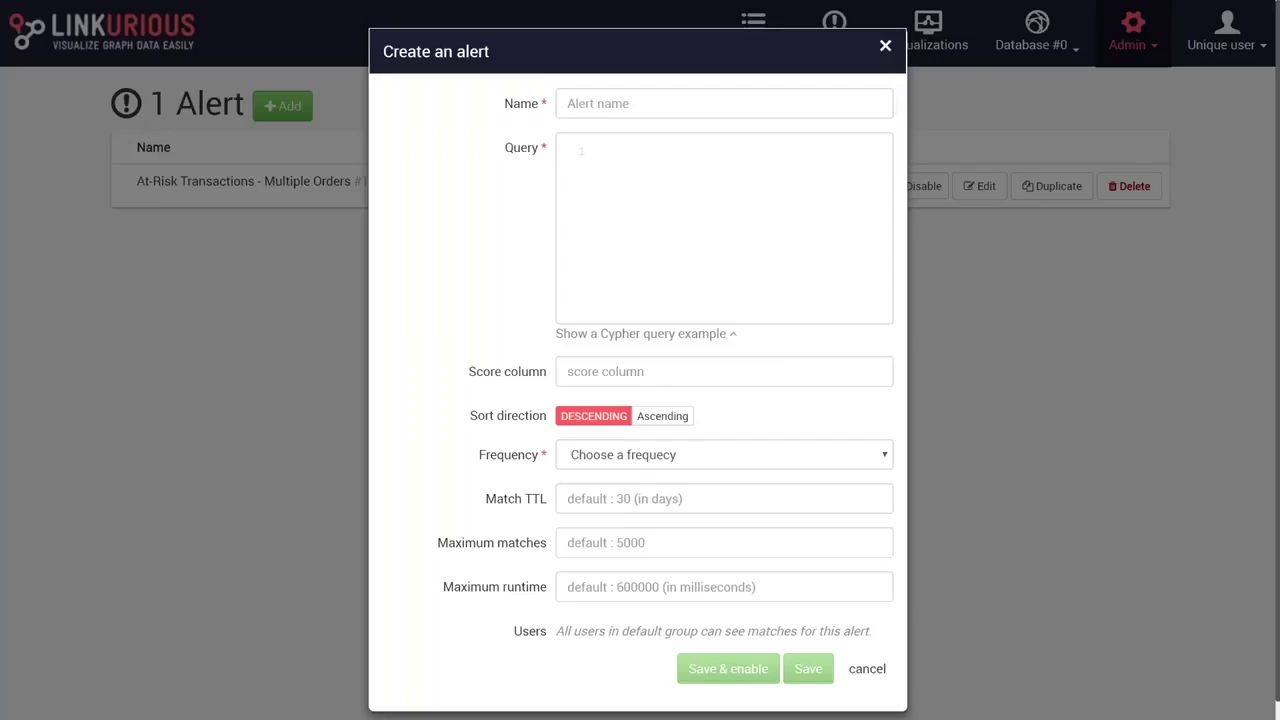
{"action": "left_click", "coordinate": [611, 106]}
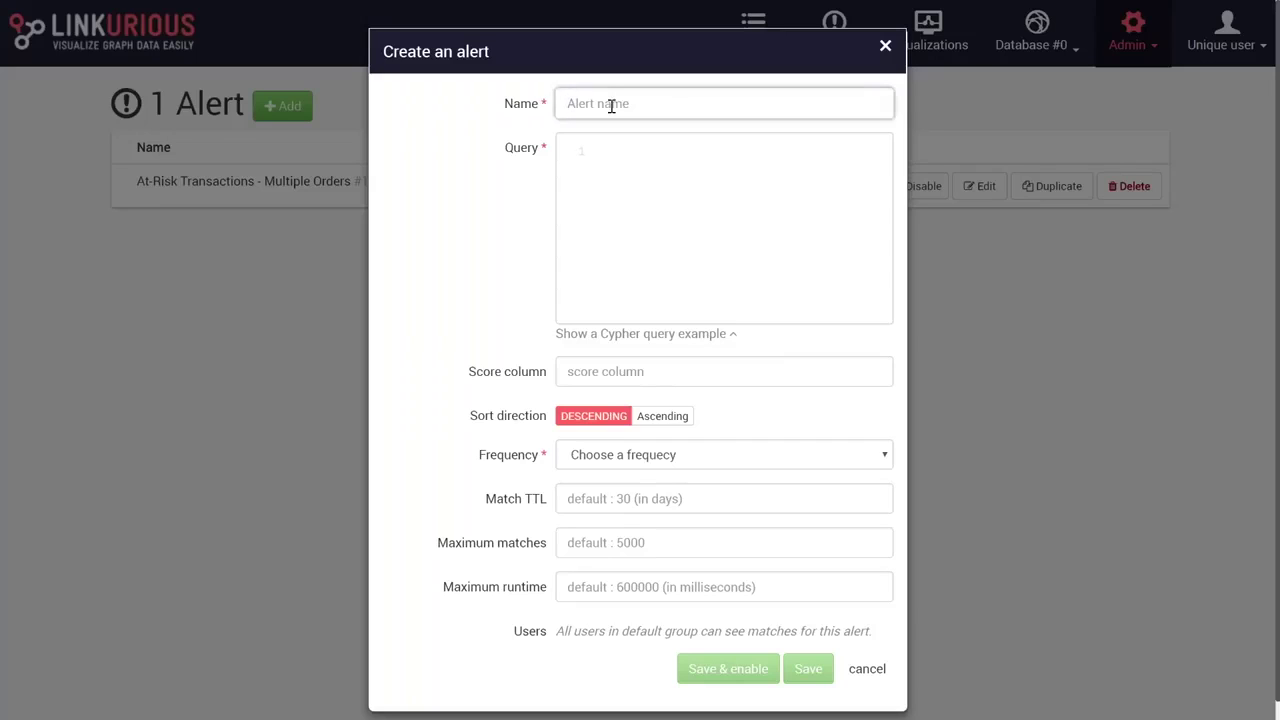
{"action": "type", "text": "At risk transacto"}
{"action": "key", "text": "BackSpace"}
{"action": "type", "text": "ions"}
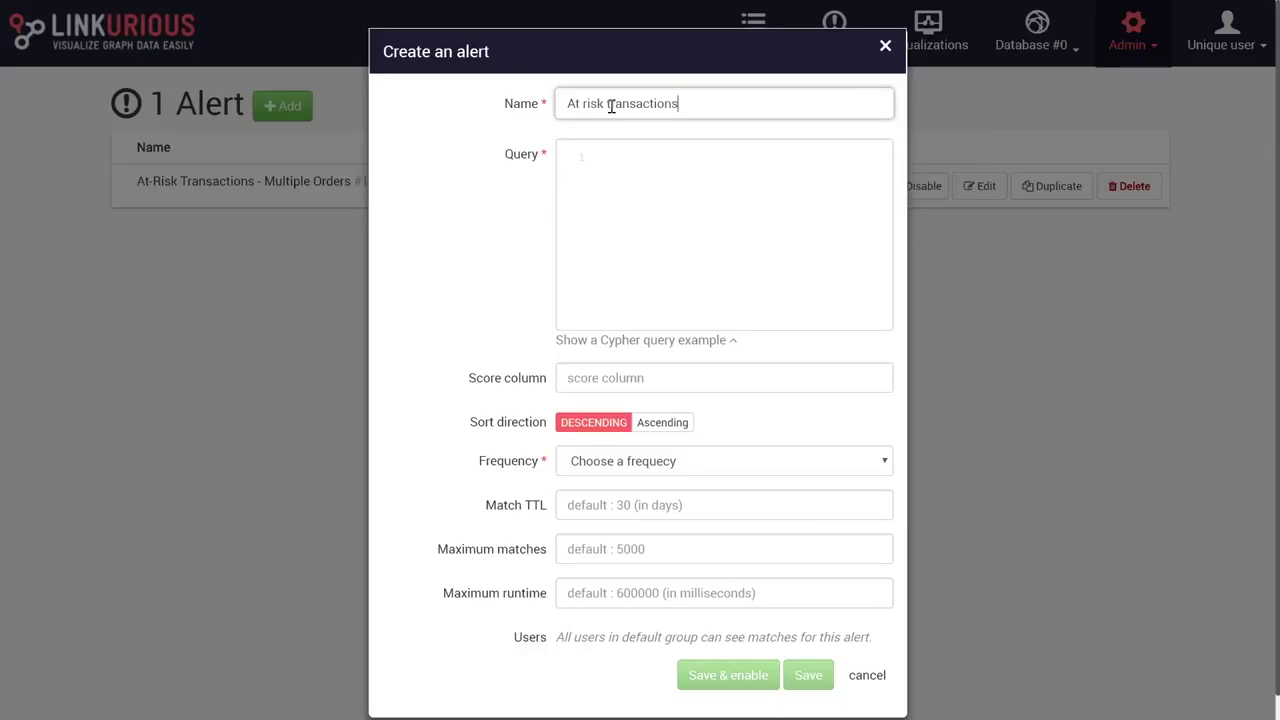
{"action": "type", "text": "countries"}
{"action": "left_click", "coordinate": [614, 186]}
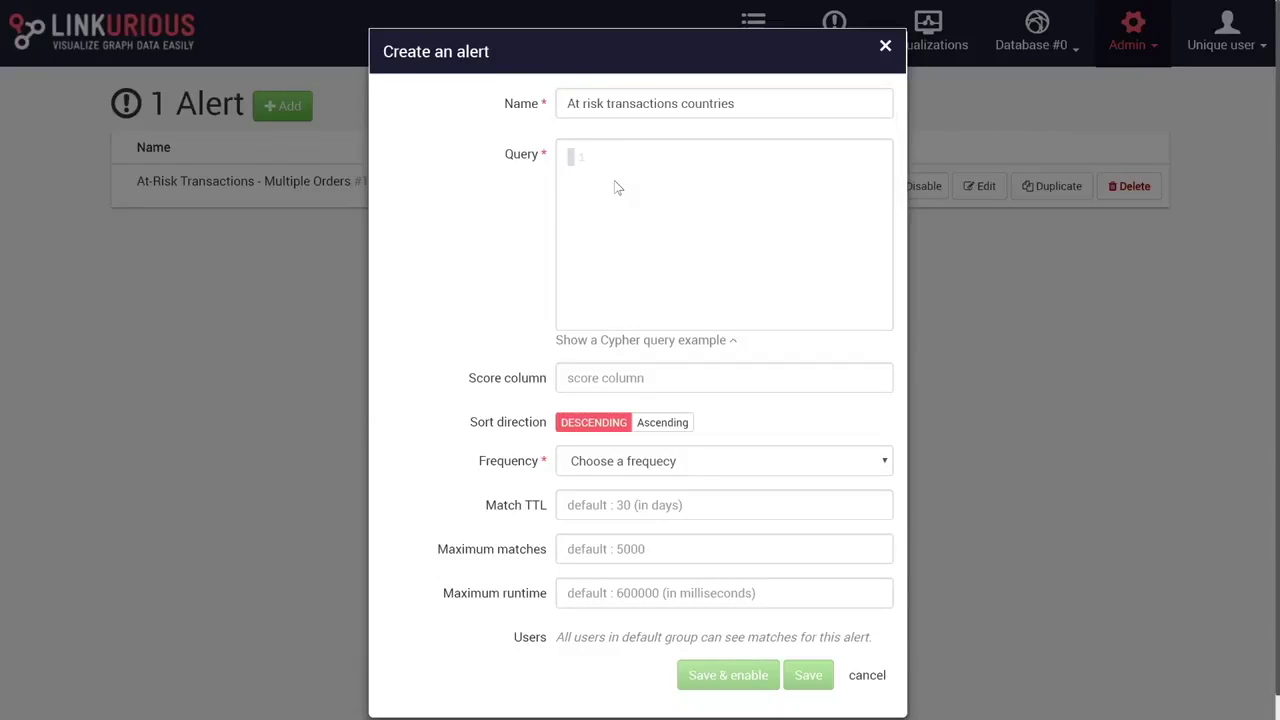
{"action": "type", "text": "match (c:Client)-[h:HAS]->(ip:IP)-[m:IS_LOCATED_IN]->(c3:City)-[mm:IS_LOCATED]->(c2:Country {atriskcountry: 'True'}) return *"}
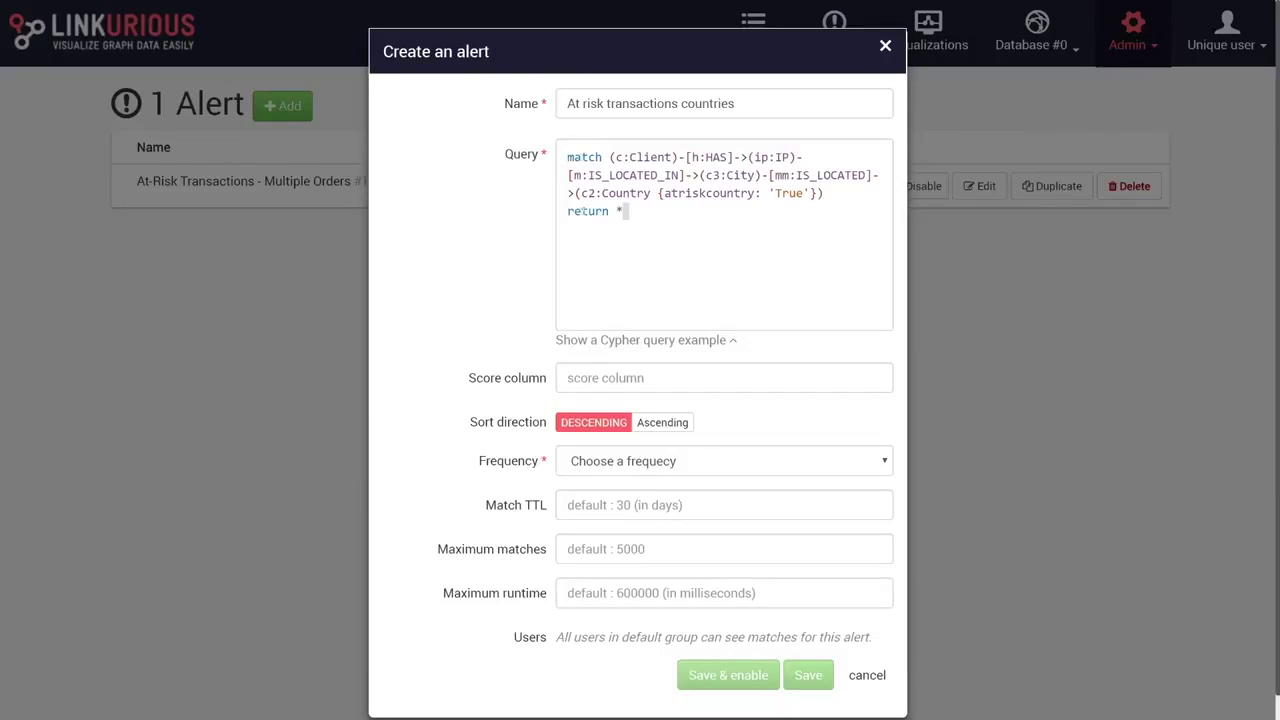
Step: Set the alert's run frequency to every 1 minute
{"action": "left_click", "coordinate": [636, 463]}
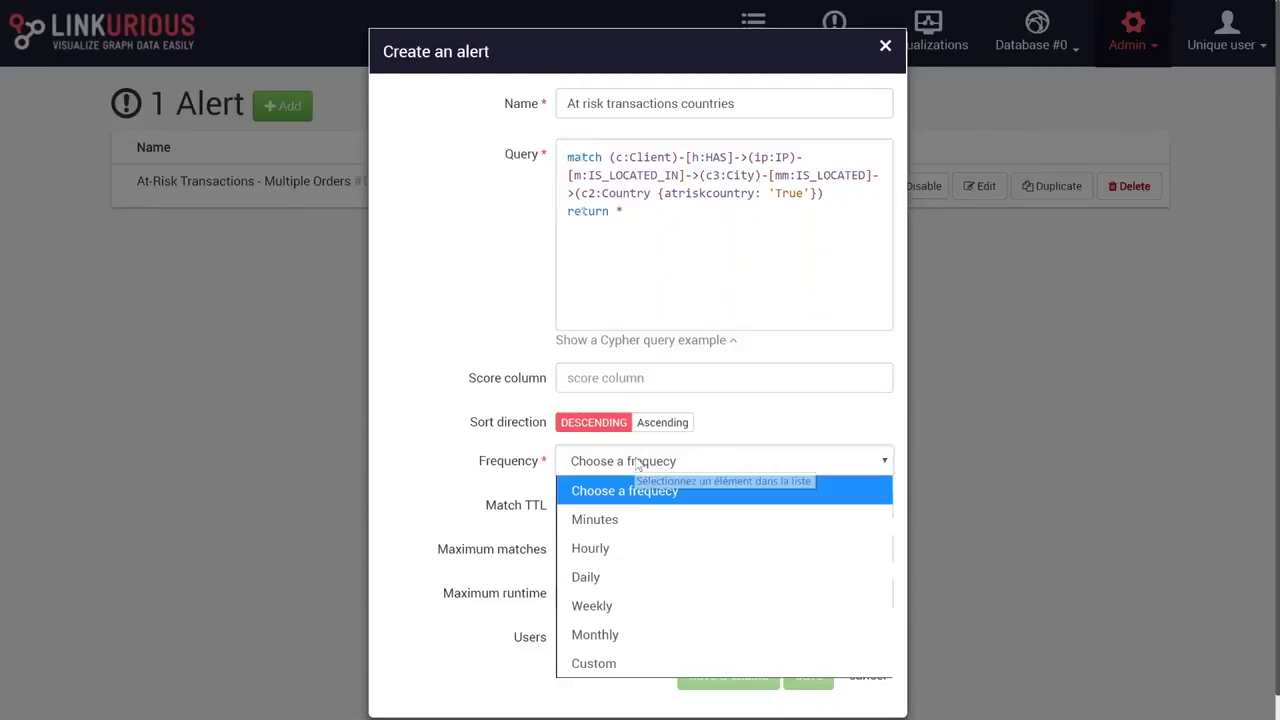
{"action": "left_click", "coordinate": [631, 520]}
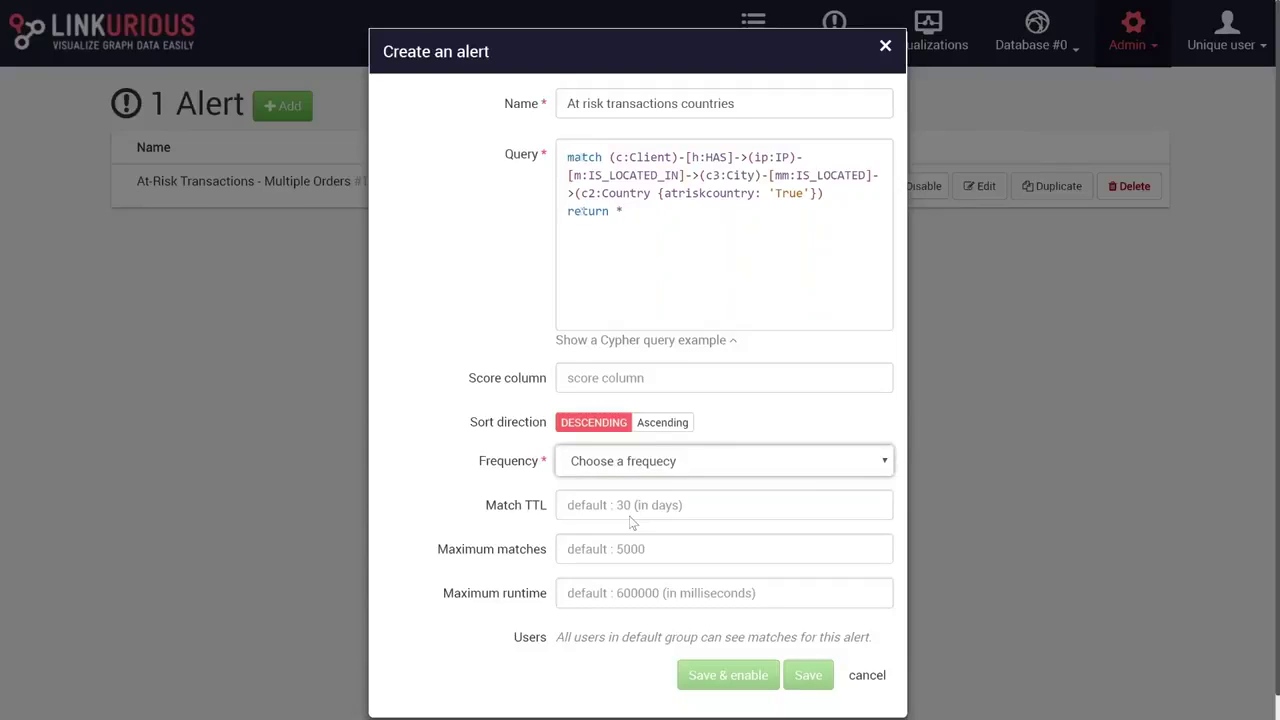
{"action": "left_click", "coordinate": [624, 518]}
{"action": "left_click", "coordinate": [624, 526]}
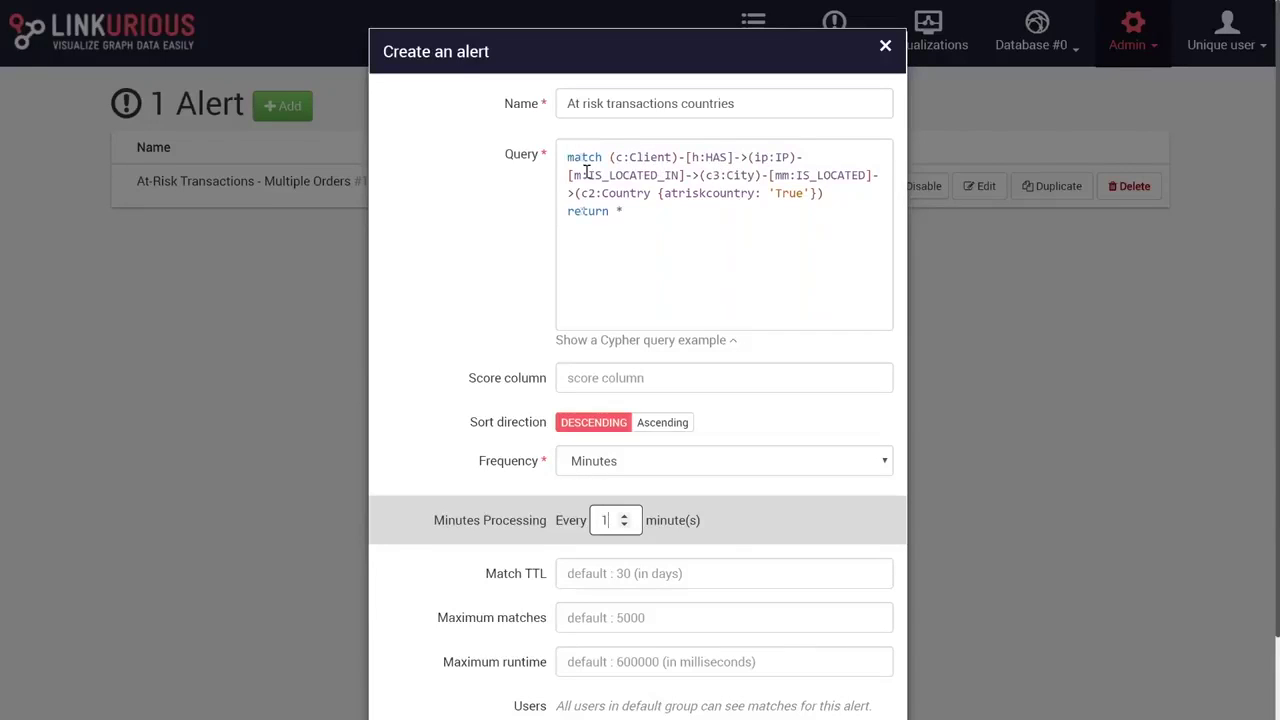
Step: Rename the second IS_LOCATED relationship variable to mm, then save and enable the alert
{"action": "left_click", "coordinate": [779, 176]}
{"action": "type", "text": "m"}
{"action": "scroll", "coordinate": [734, 268], "scroll_direction": "down", "scroll_amount": 2}
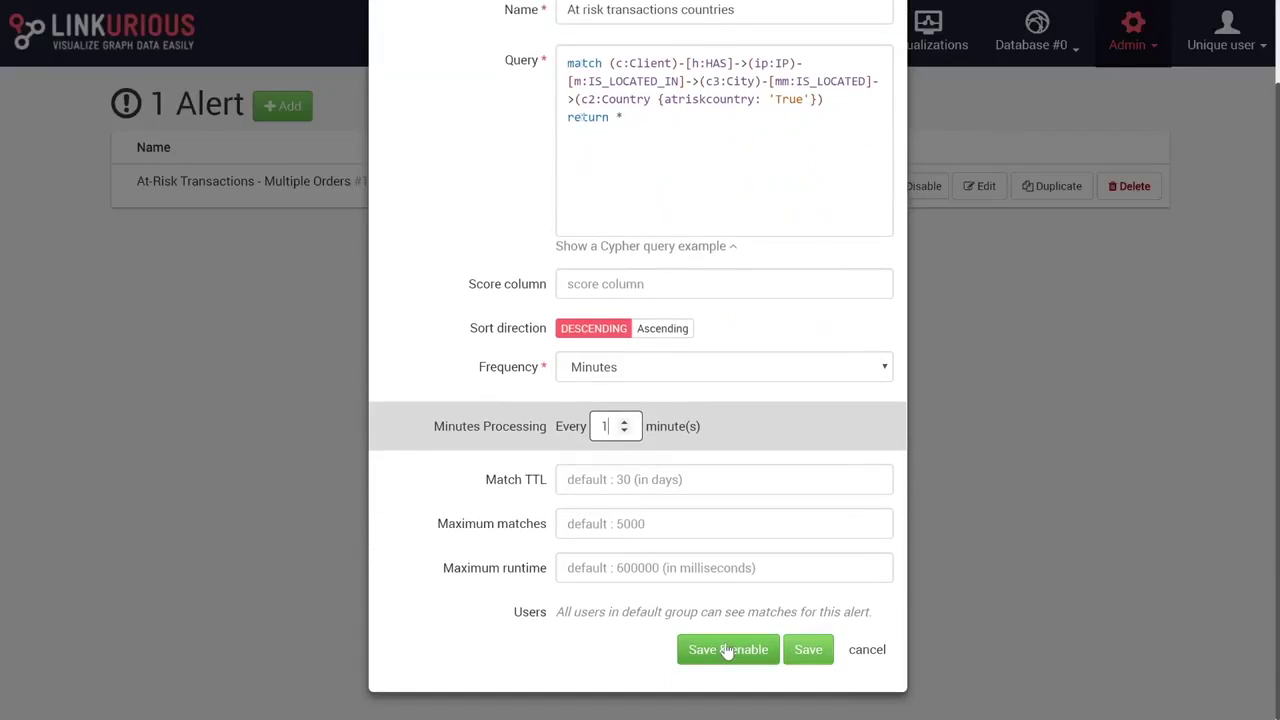
{"action": "left_click", "coordinate": [728, 650]}
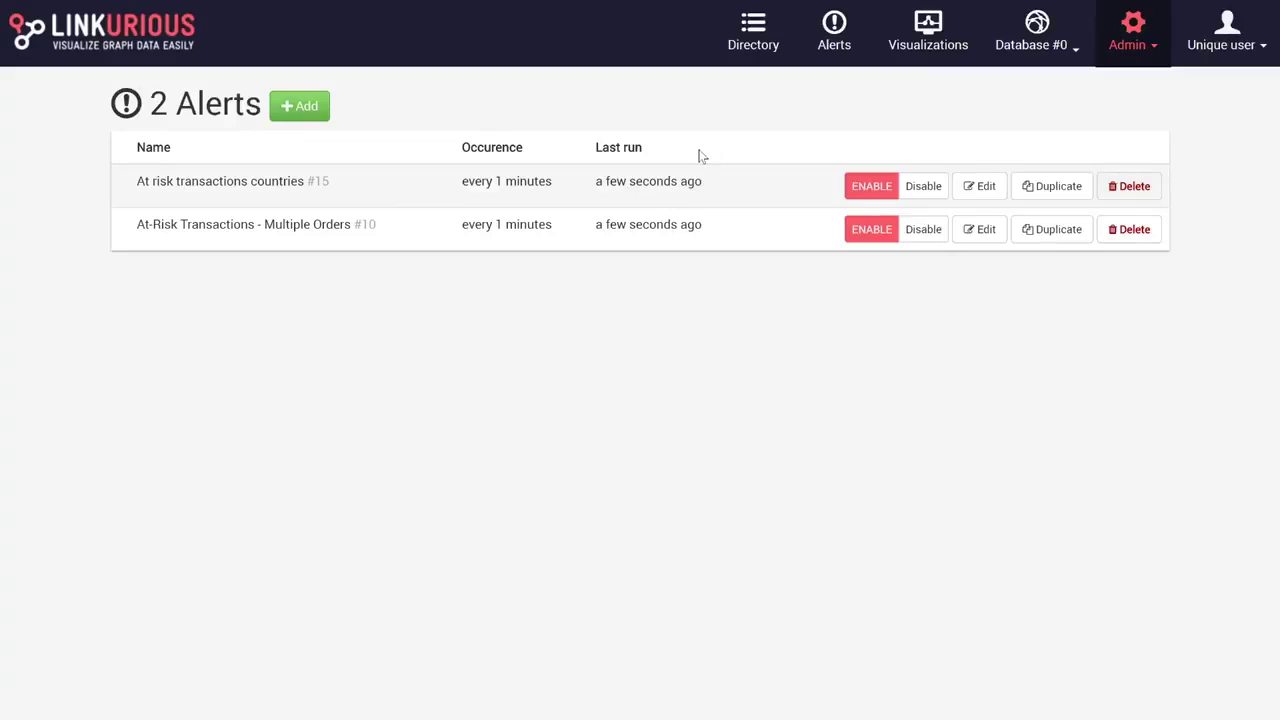
Step: From Alerts, open the At risk transactions countries matches and visualize match #343
{"action": "left_click", "coordinate": [836, 45]}
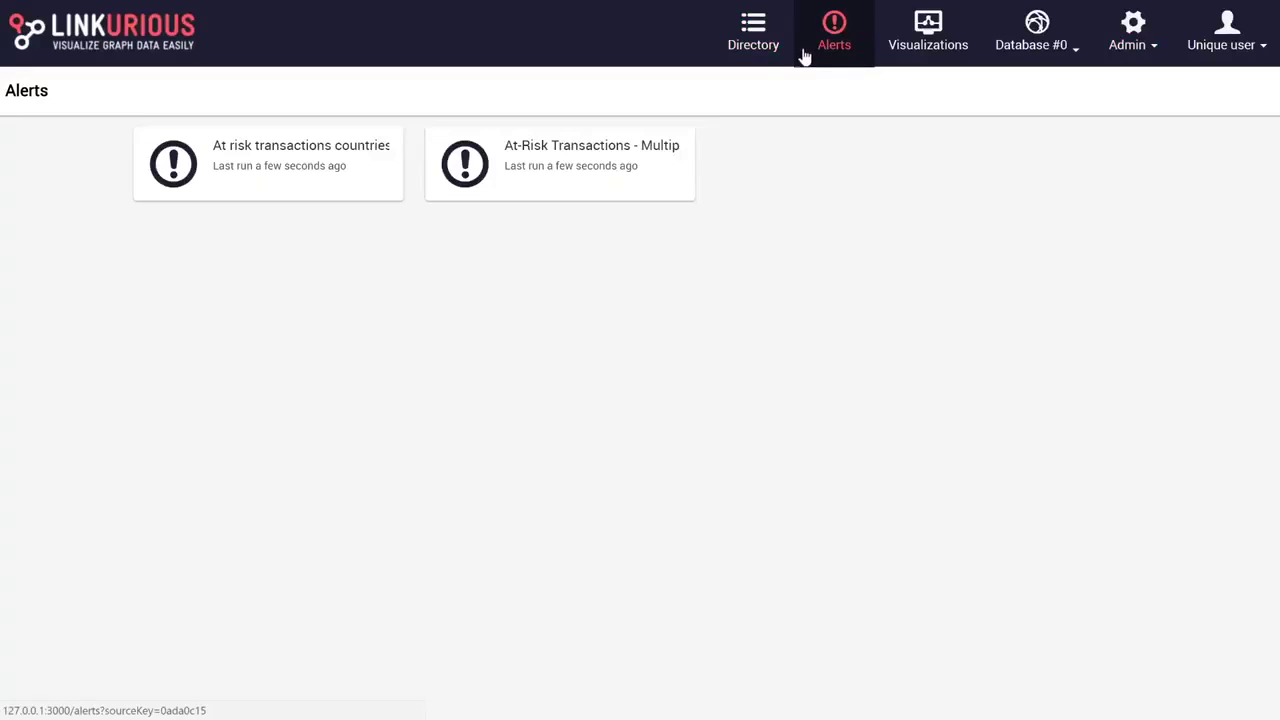
{"action": "left_click", "coordinate": [254, 172]}
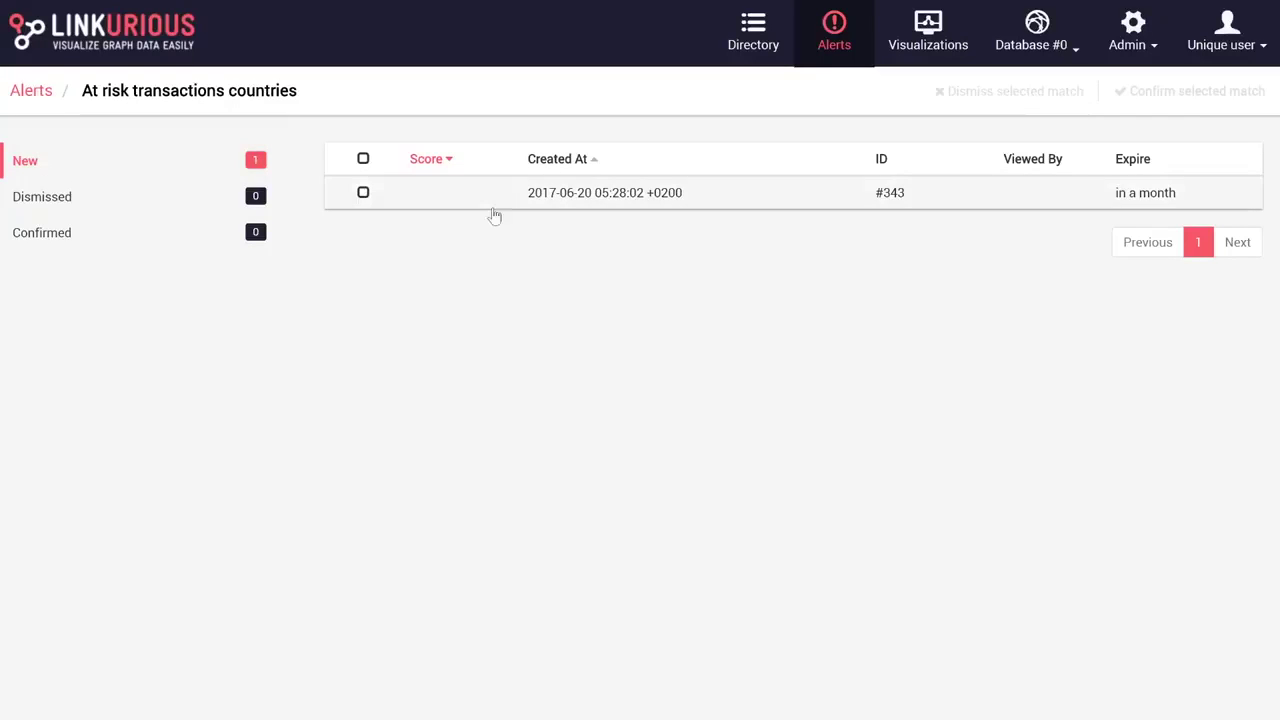
{"action": "double_click", "coordinate": [566, 195]}
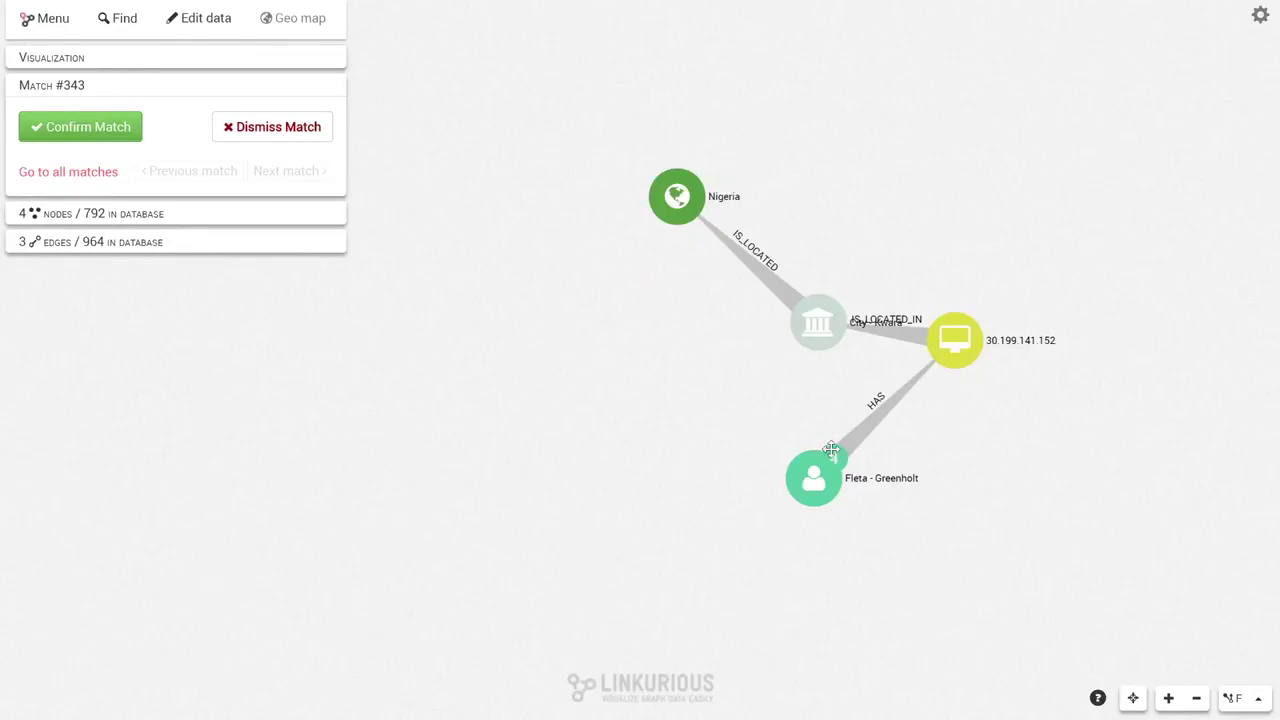
Step: Expand the match's Client node and inspect its properties and the address node
{"action": "double_click", "coordinate": [821, 484]}
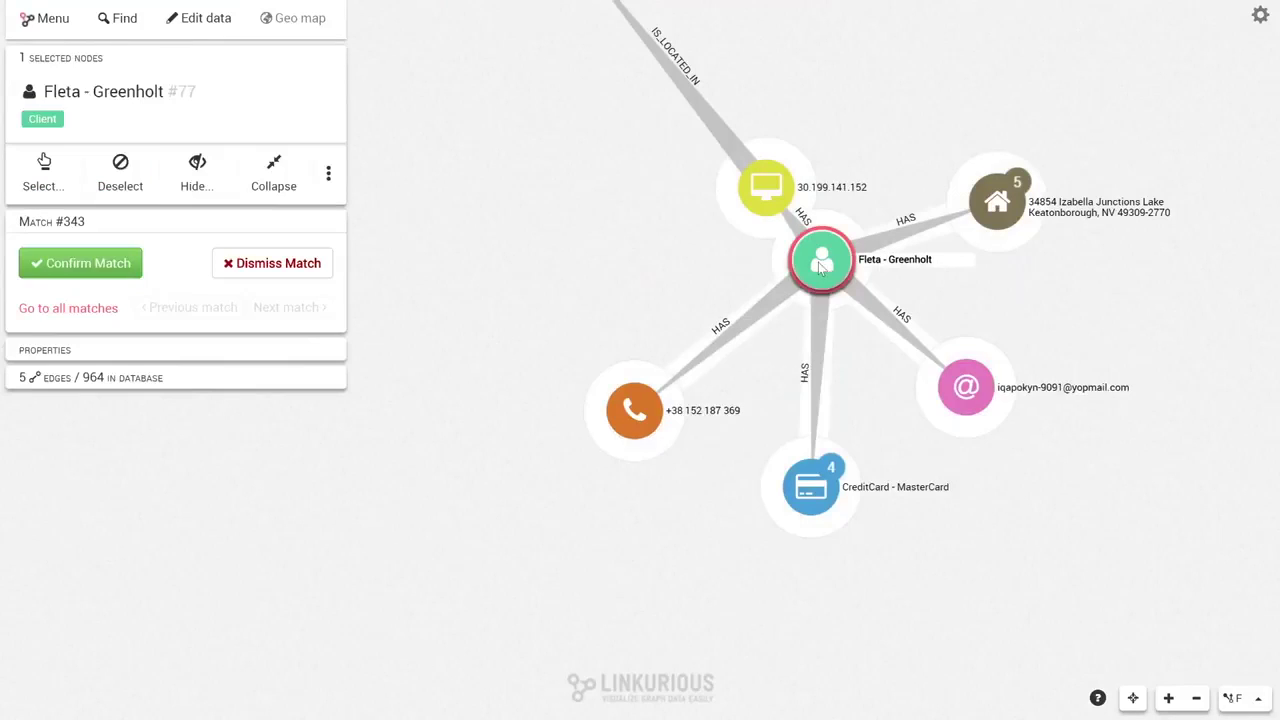
{"action": "left_click", "coordinate": [46, 350]}
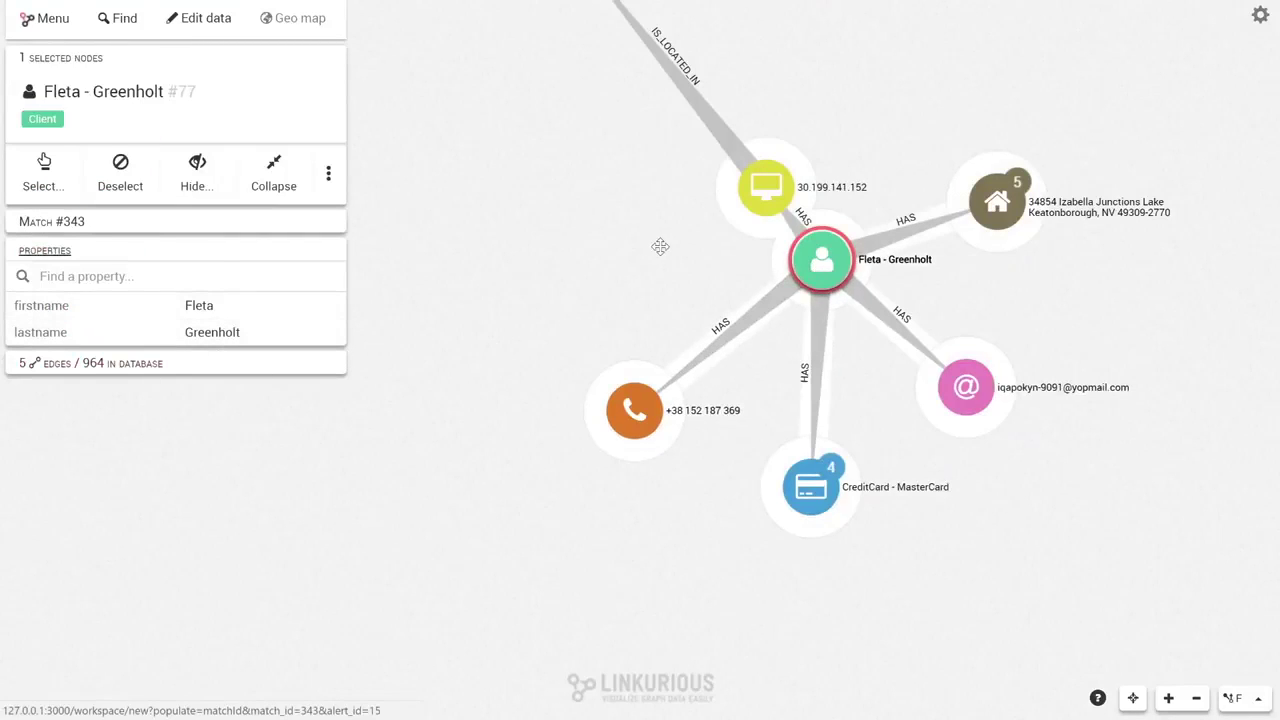
{"action": "left_click", "coordinate": [988, 219]}
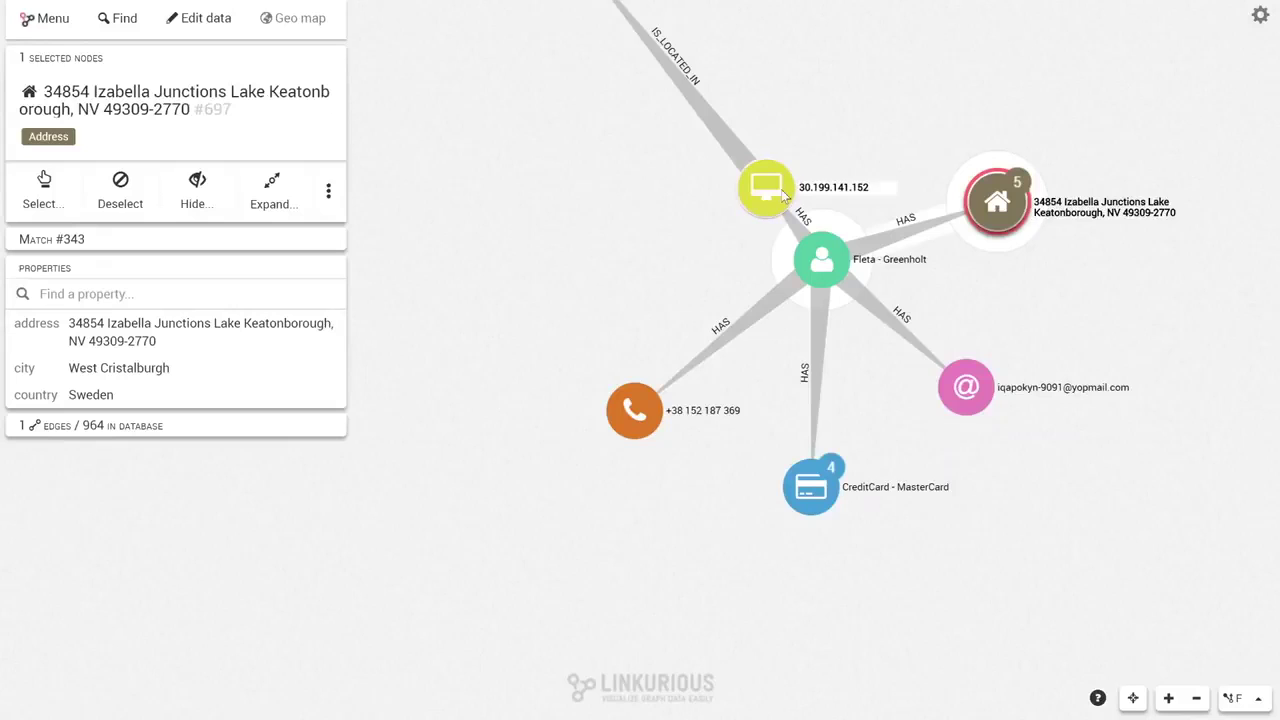
Step: Rearrange the 30.199.141.152 IP and Nigeria nodes, panning to bring City and Nigeria into view
{"action": "left_click_drag", "start_coordinate": [768, 188], "coordinate": [666, 156]}
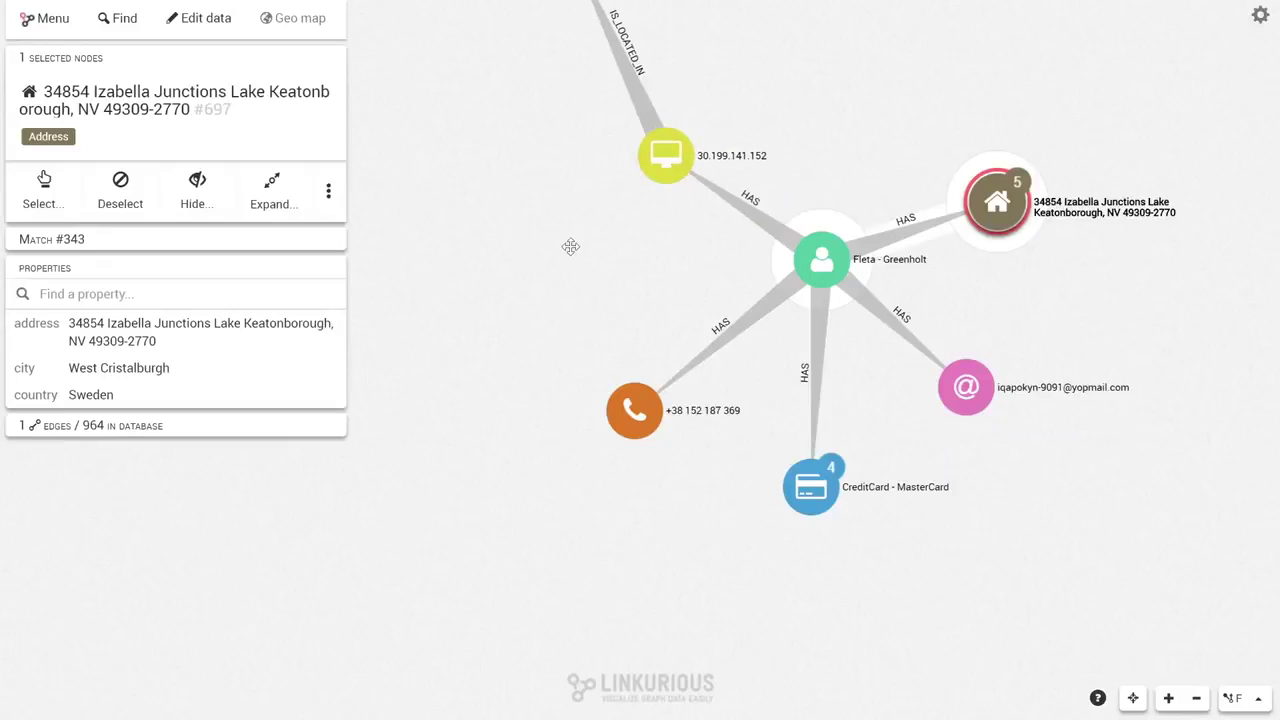
{"action": "scroll", "coordinate": [570, 246], "scroll_direction": "down", "scroll_amount": 2}
{"action": "left_click_drag", "start_coordinate": [570, 246], "coordinate": [626, 369]}
{"action": "scroll", "coordinate": [666, 363], "scroll_direction": "up", "scroll_amount": 3}
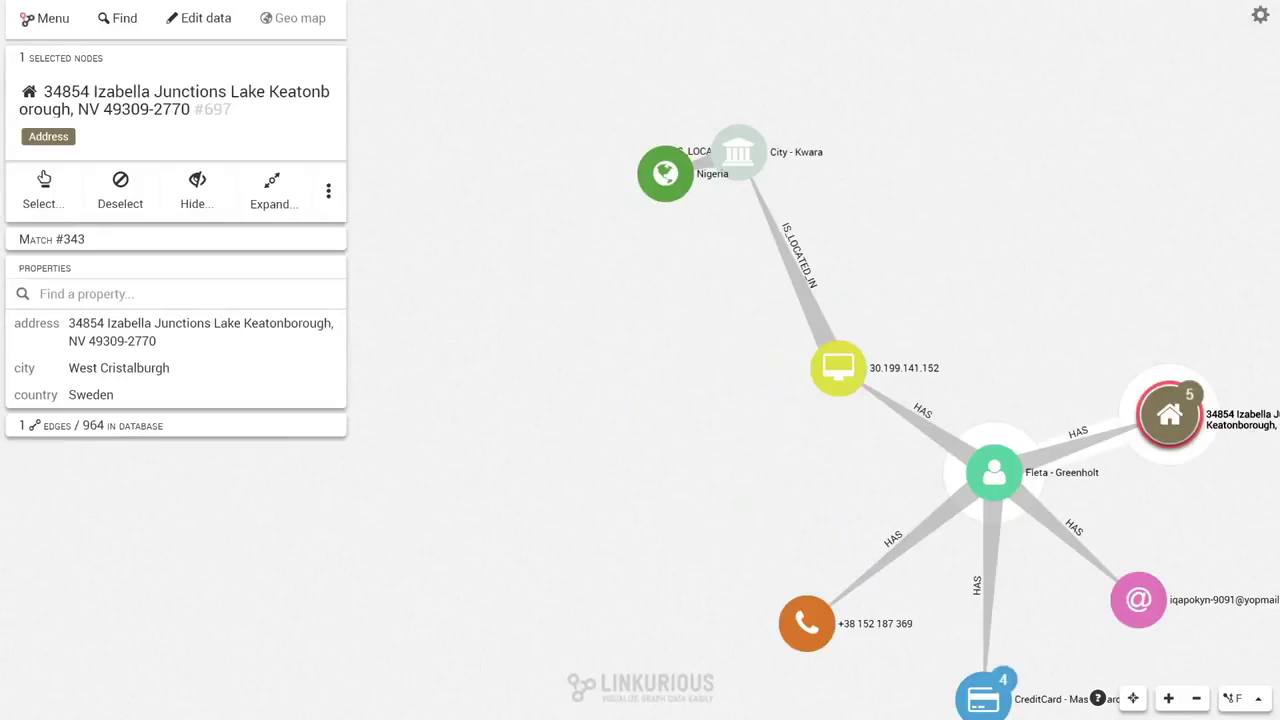
{"action": "left_click_drag", "start_coordinate": [650, 192], "coordinate": [545, 231]}
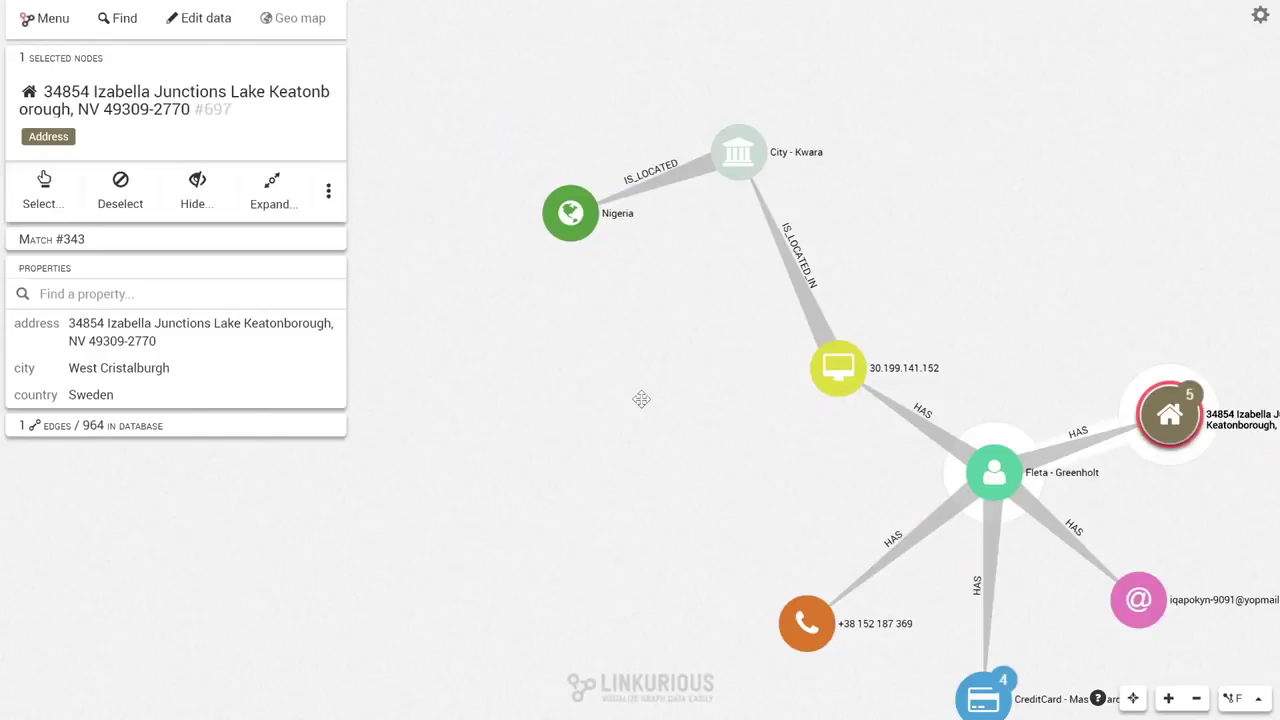
{"action": "left_click", "coordinate": [48, 20]}
Step: Exit the match graph without saving to the Home page and leave full-screen mode
{"action": "left_click", "coordinate": [90, 280]}
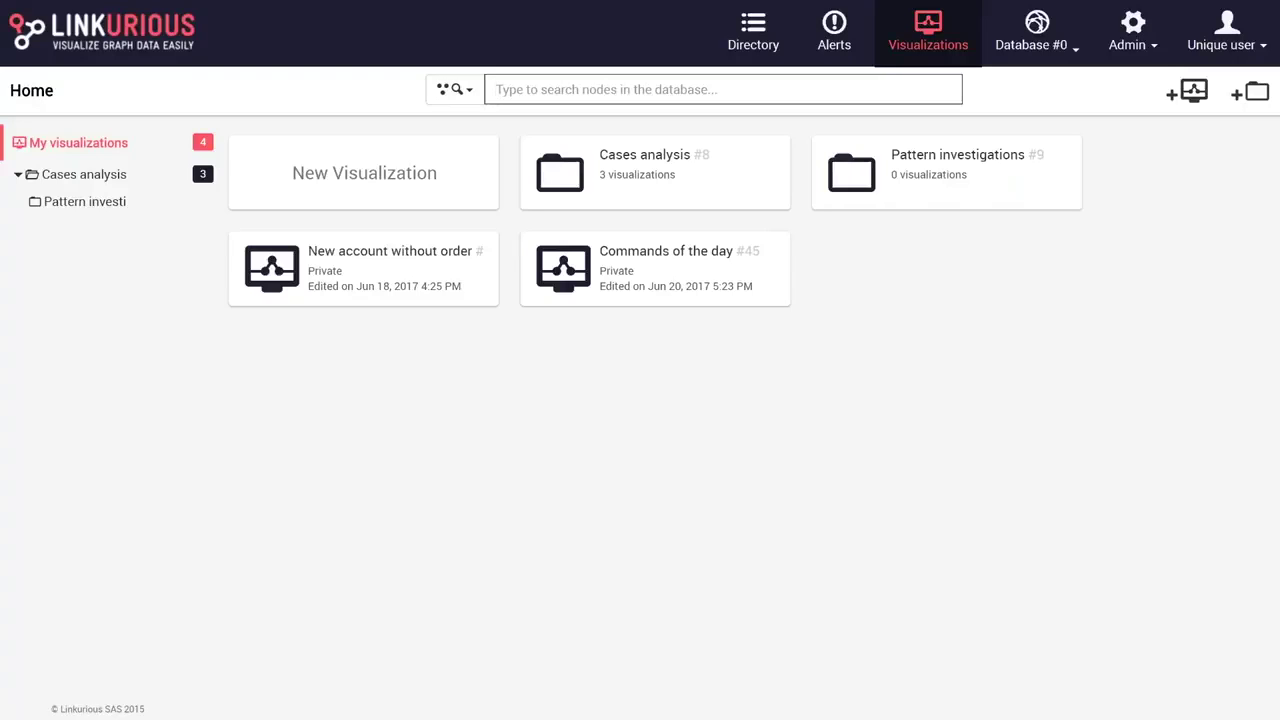
{"action": "left_click", "coordinate": [496, 89]}
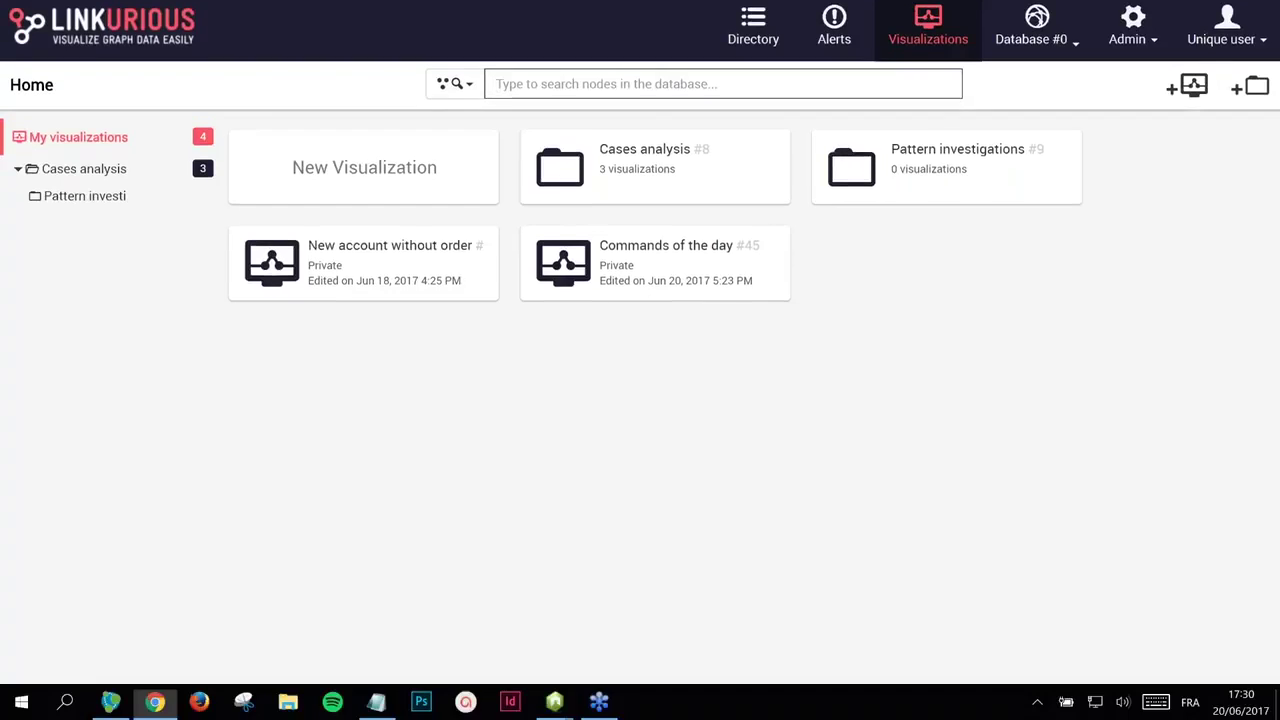
{"action": "key", "text": "F11"}
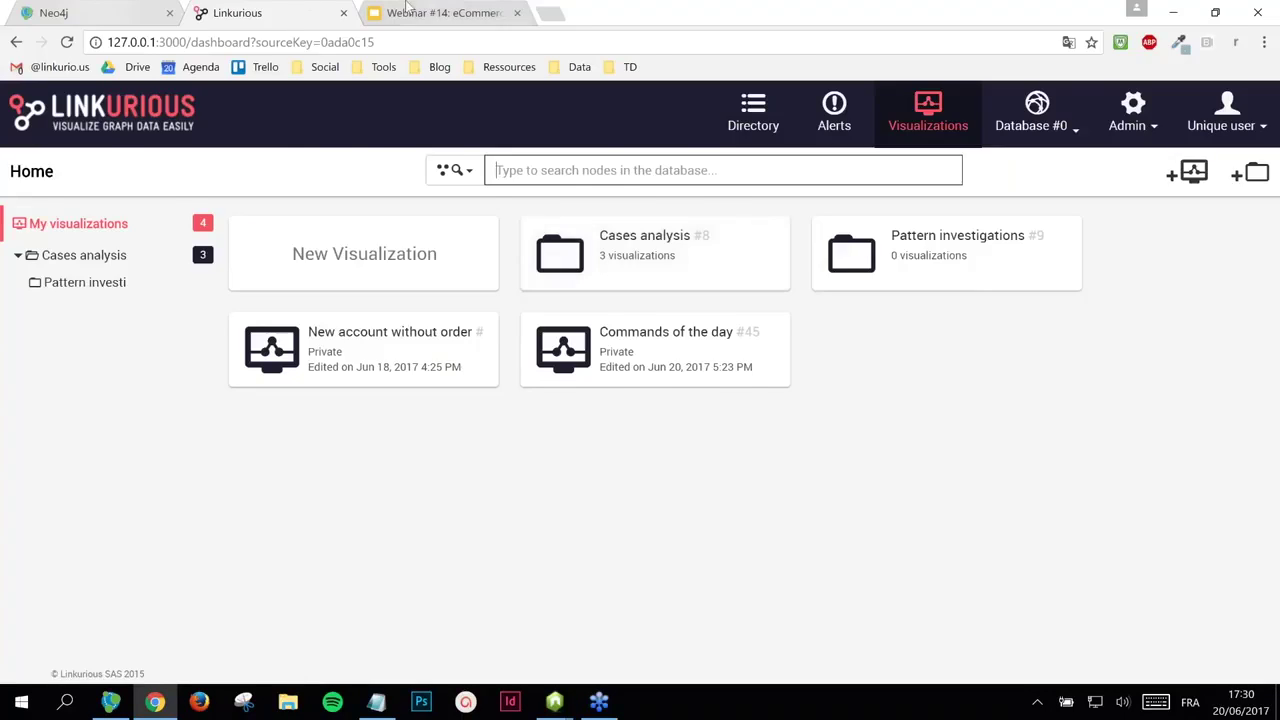
Step: Present 'Webinar #14: eCommerce Fraud v1.2' from slide 15, How it works, stepping forward and back
{"action": "left_click", "coordinate": [440, 12]}
{"action": "scroll", "coordinate": [195, 205], "scroll_direction": "down", "scroll_amount": 2}
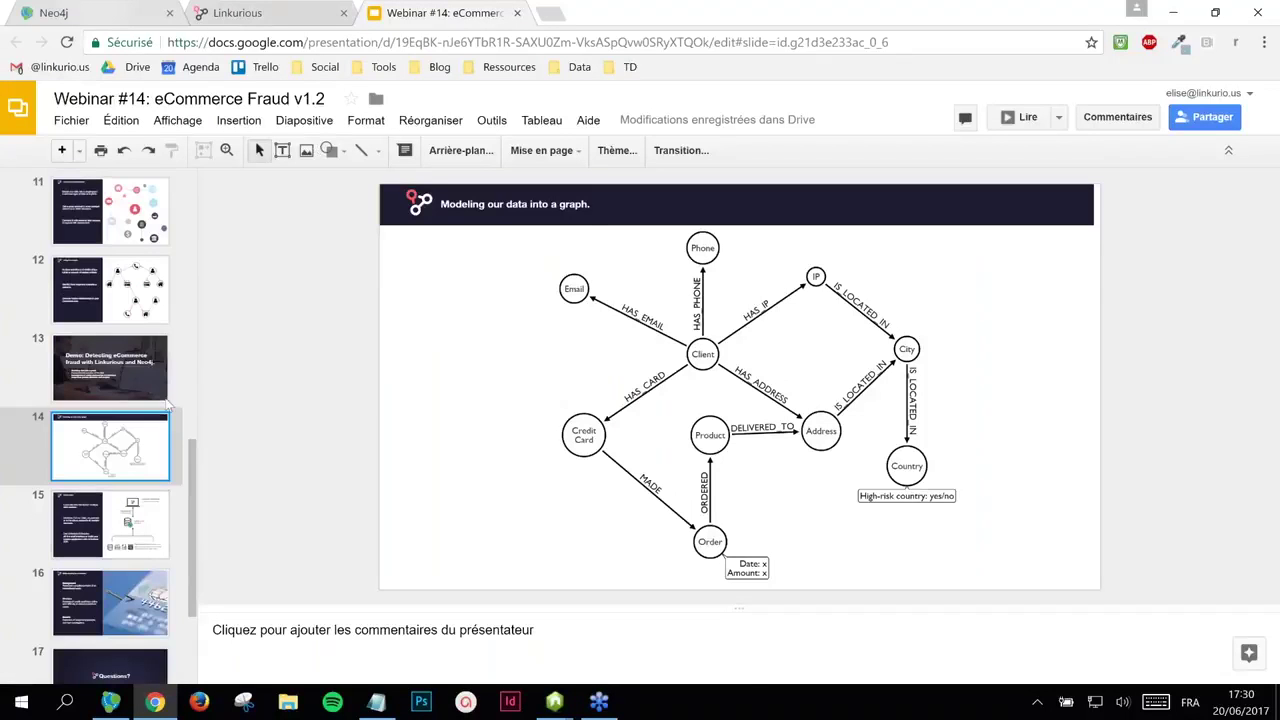
{"action": "key", "text": "Down"}
{"action": "key", "text": "alt+v"}
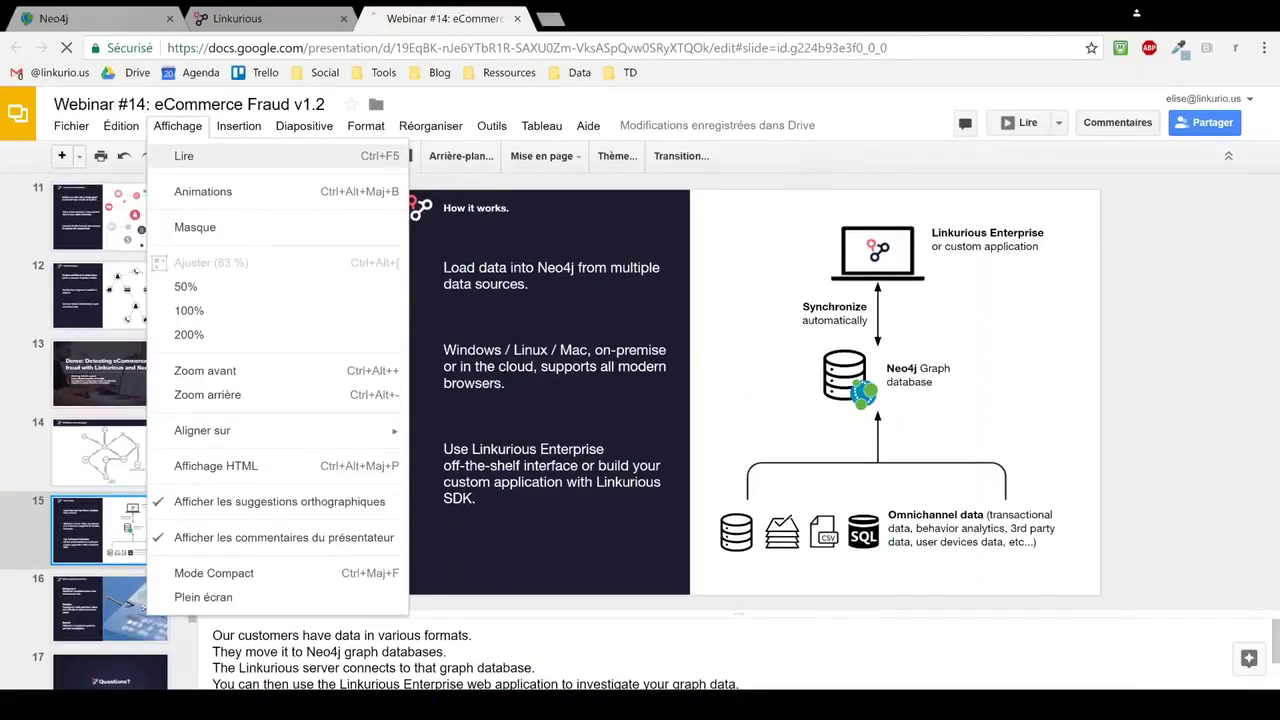
{"action": "key", "text": "Return"}
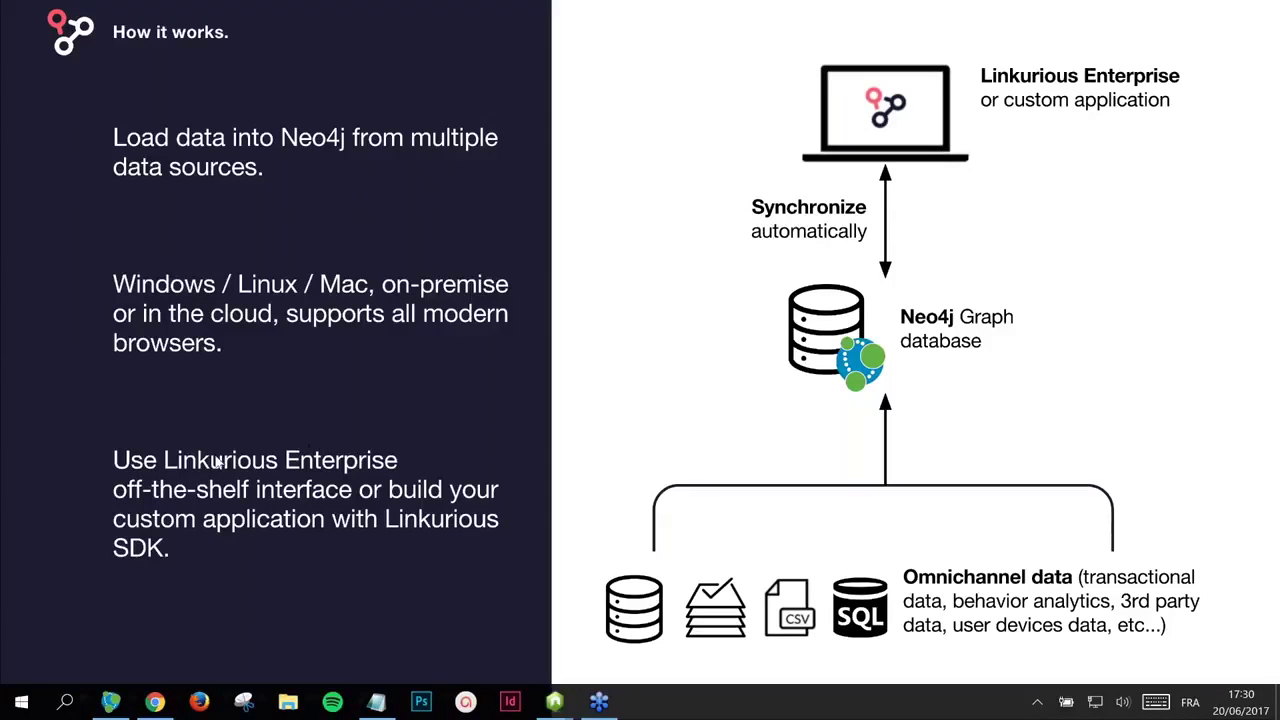
{"action": "key", "text": "Right"}
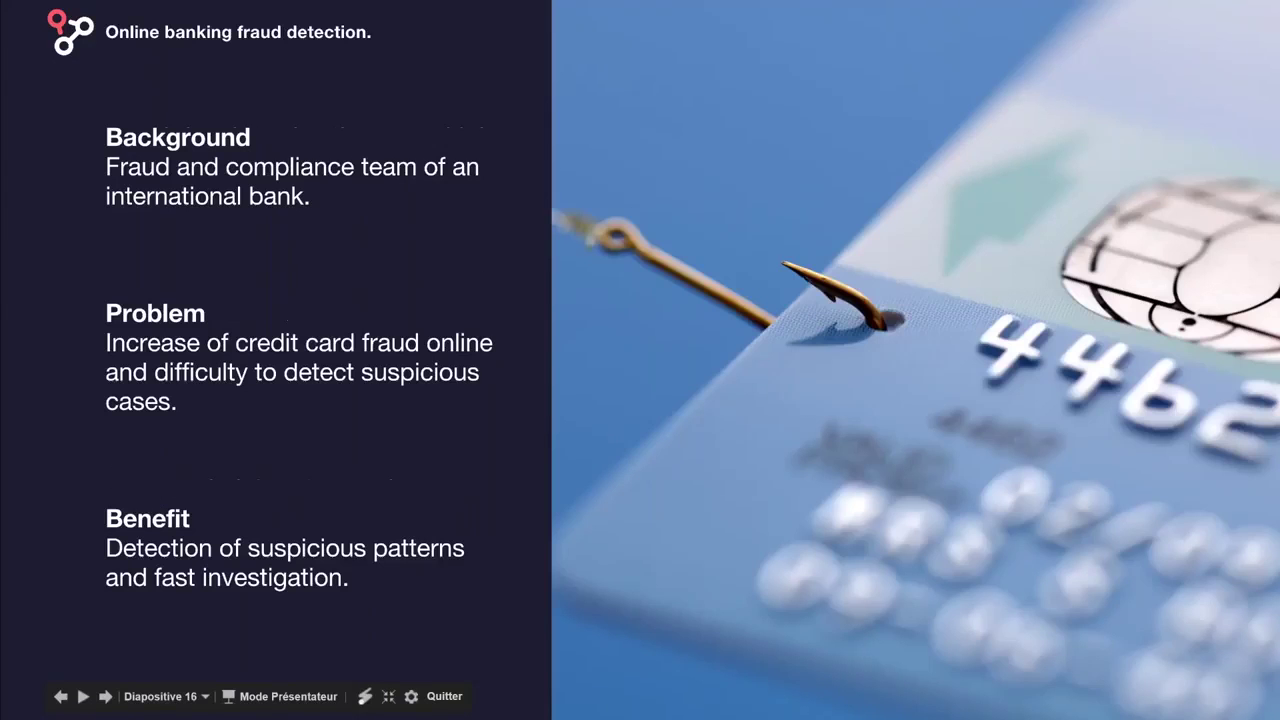
{"action": "key", "text": "Left"}
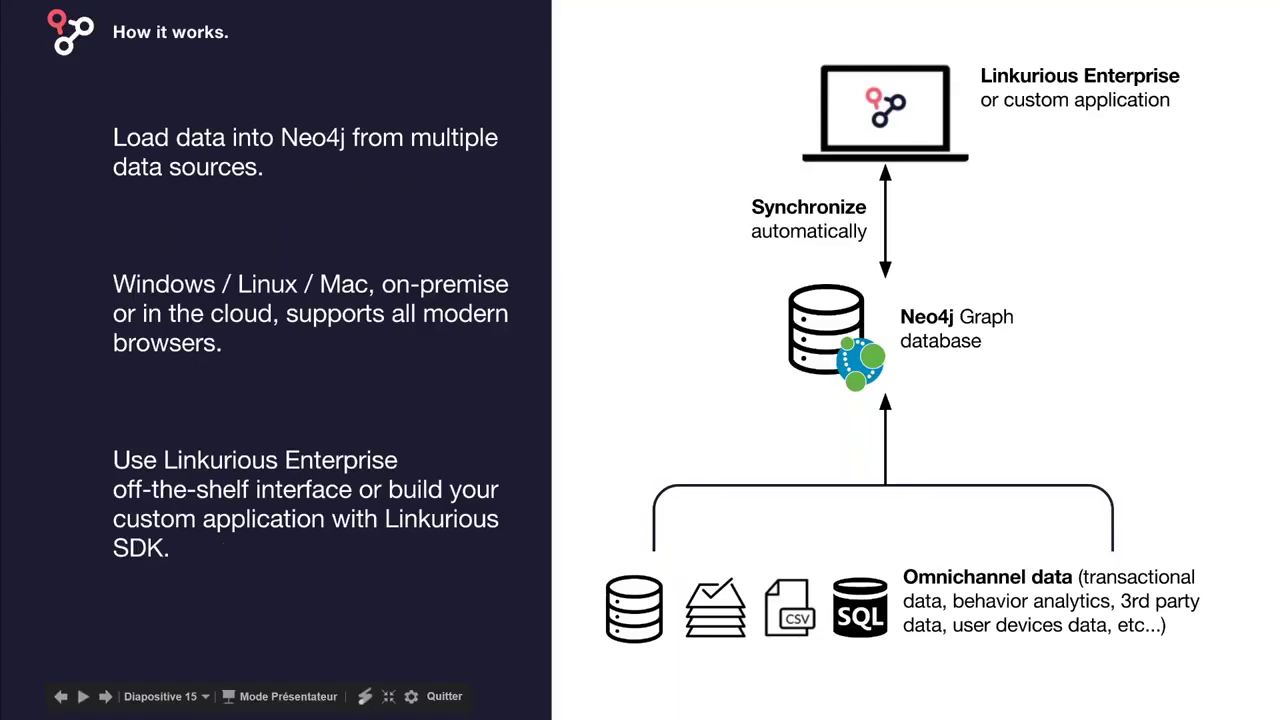